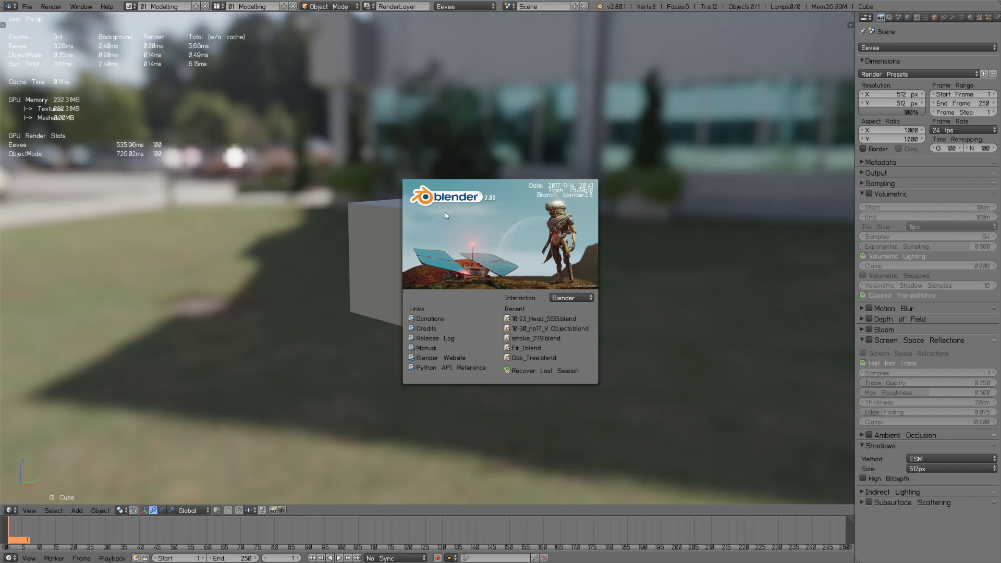
- Close the splash screen and delete the default cube
left_click(335, 220)
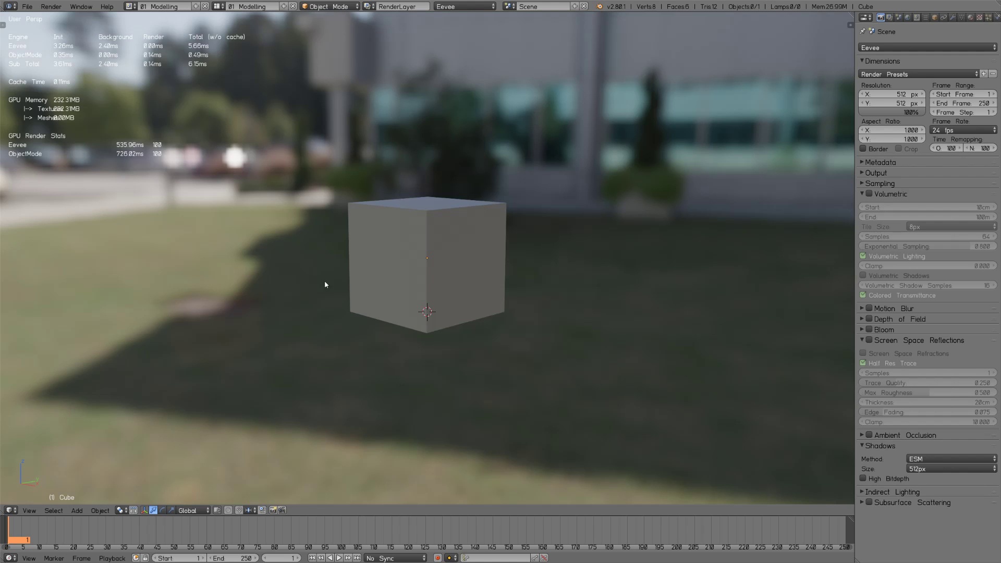
right_click(416, 244)
middle_click_drag(467, 270, 458, 268)
key("x")
left_click(473, 275)
- Add a Suzanne monkey head and scale its mesh up in Edit Mode
key("shift+a")
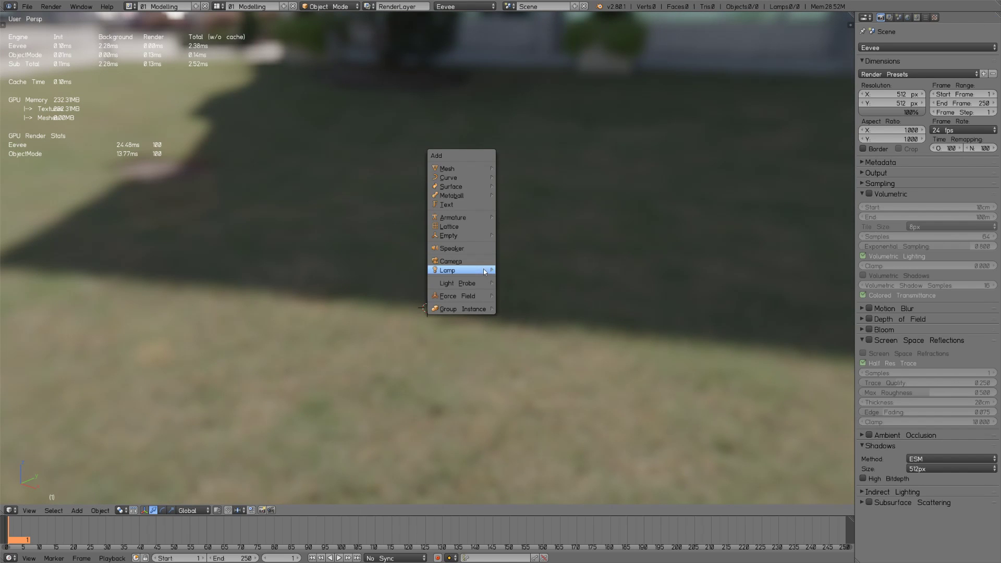
mouse_move(484, 170)
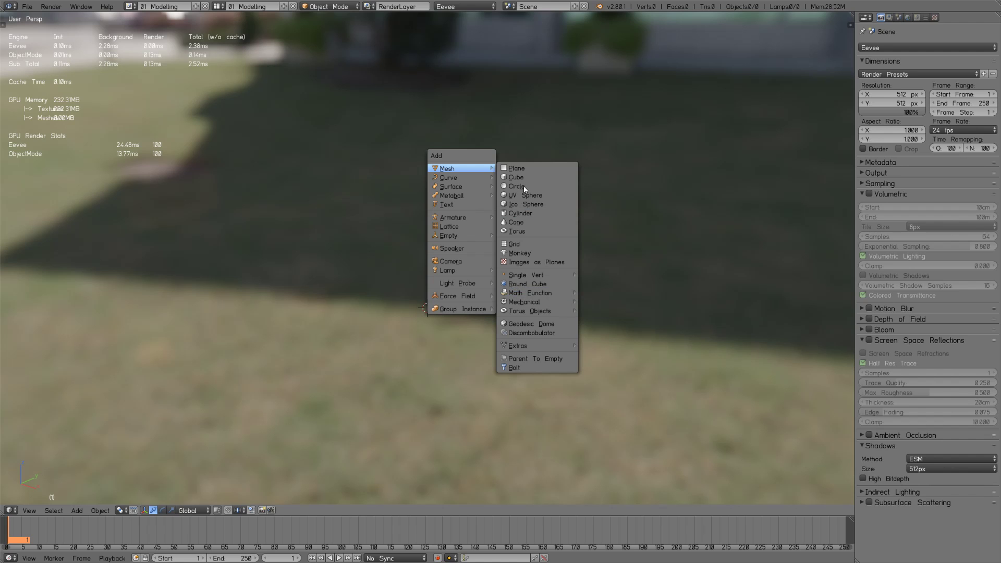
left_click(529, 254)
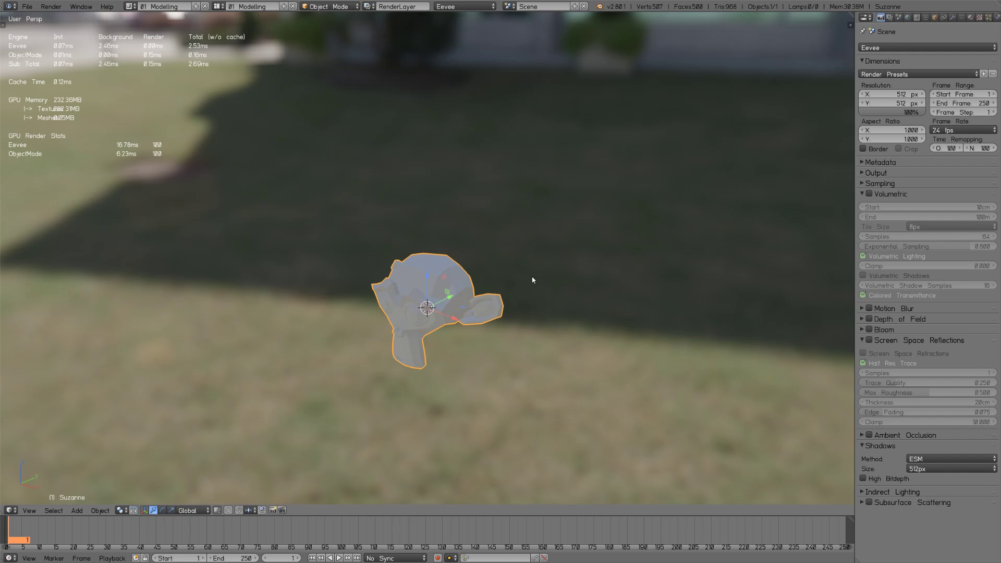
key("Tab")
key("s")
left_click(574, 261)
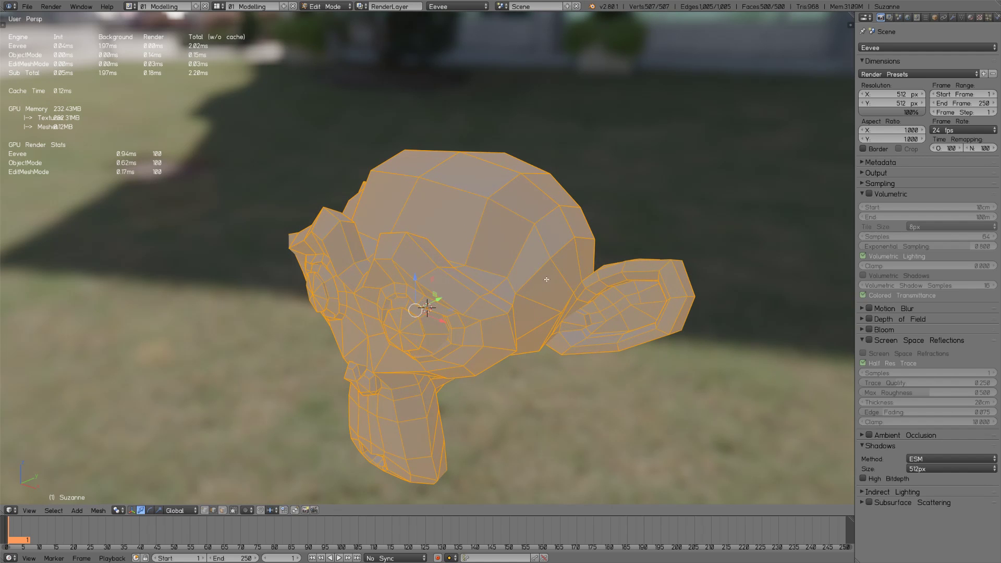
key("Tab")
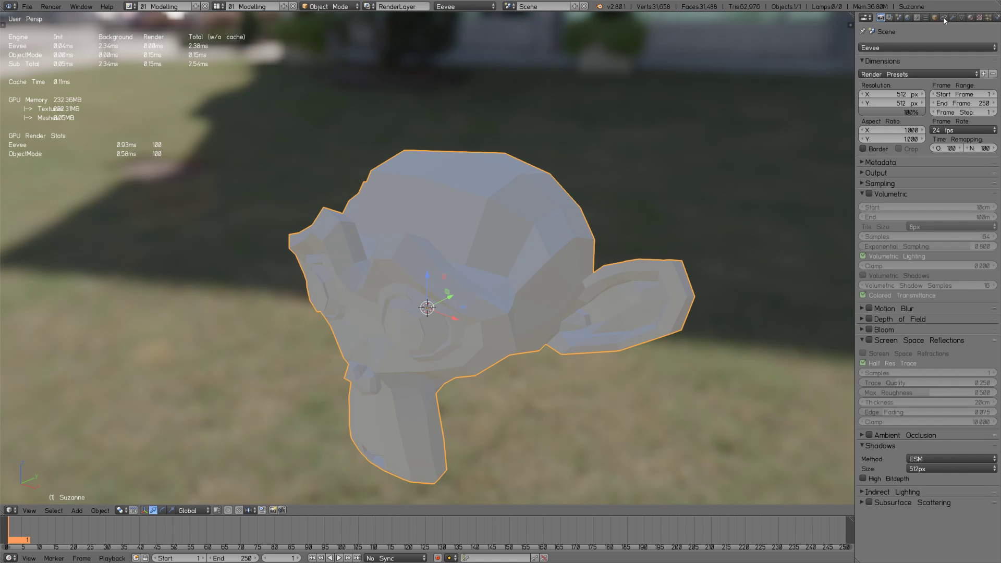
- Add a Subdivision Surface modifier, shade Suzanne smooth and rotate its mesh
left_click(944, 19)
left_click(952, 18)
key("Tab")
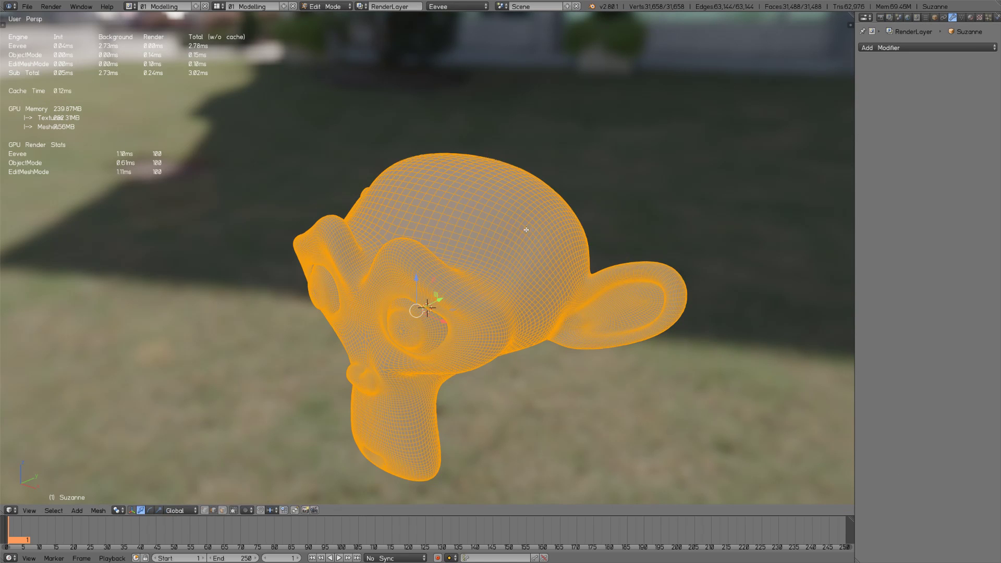
key("r")
left_click(719, 109)
key("Tab")
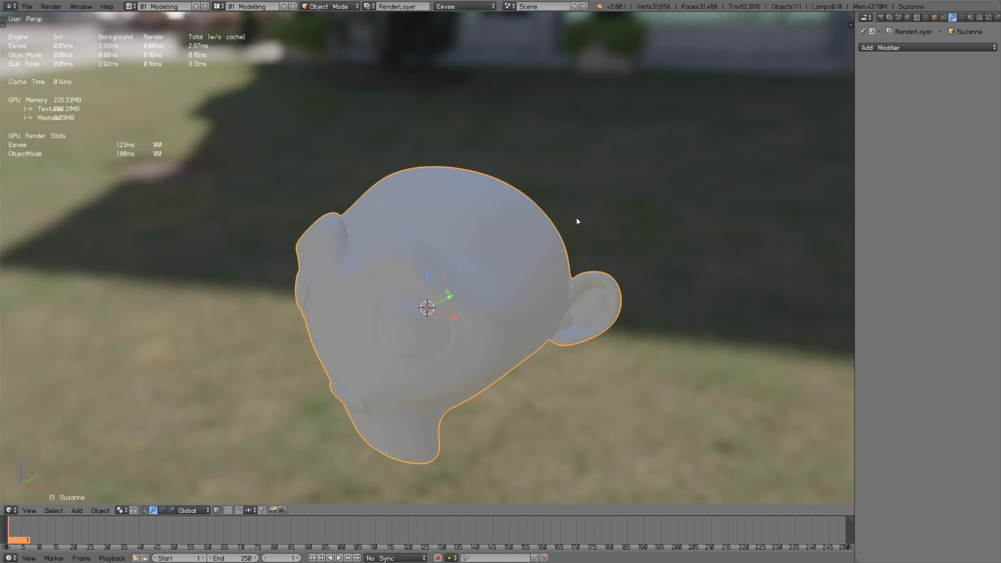
scroll(581, 289, "down", 3)
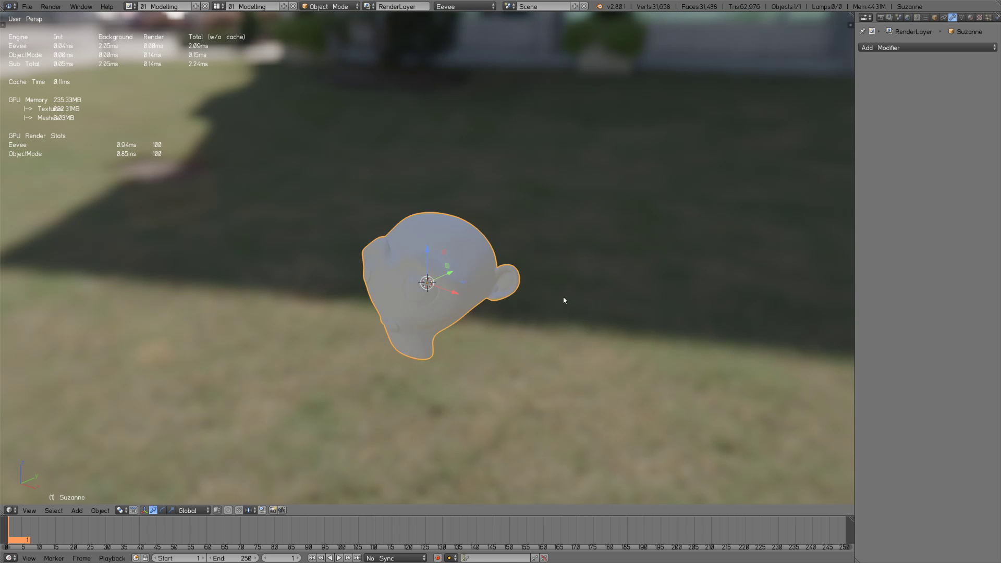
key("a")
key("shift+a")
- Add a point lamp and place it beside the monkey head from top view
mouse_move(538, 418)
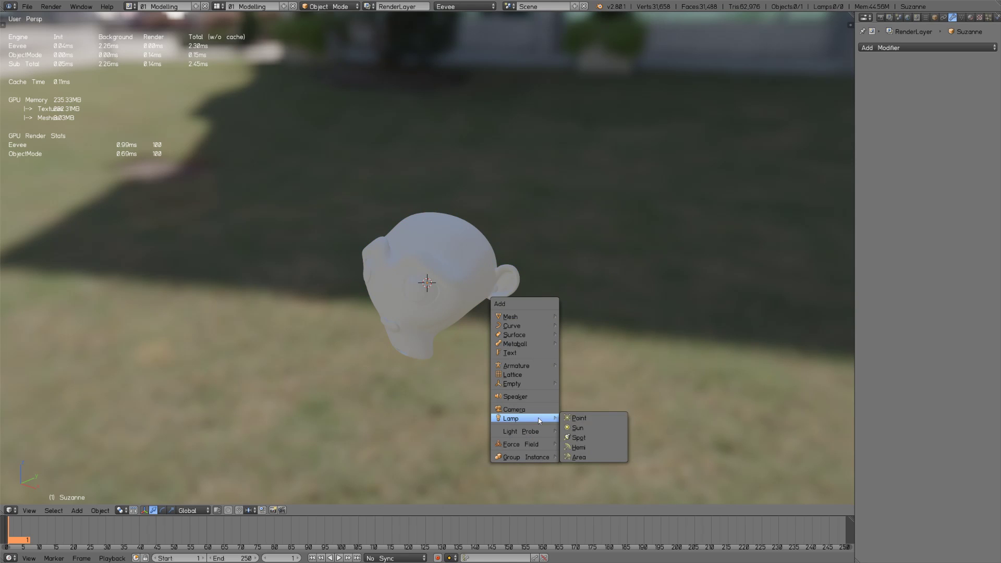
left_click(595, 417)
key("KP_7")
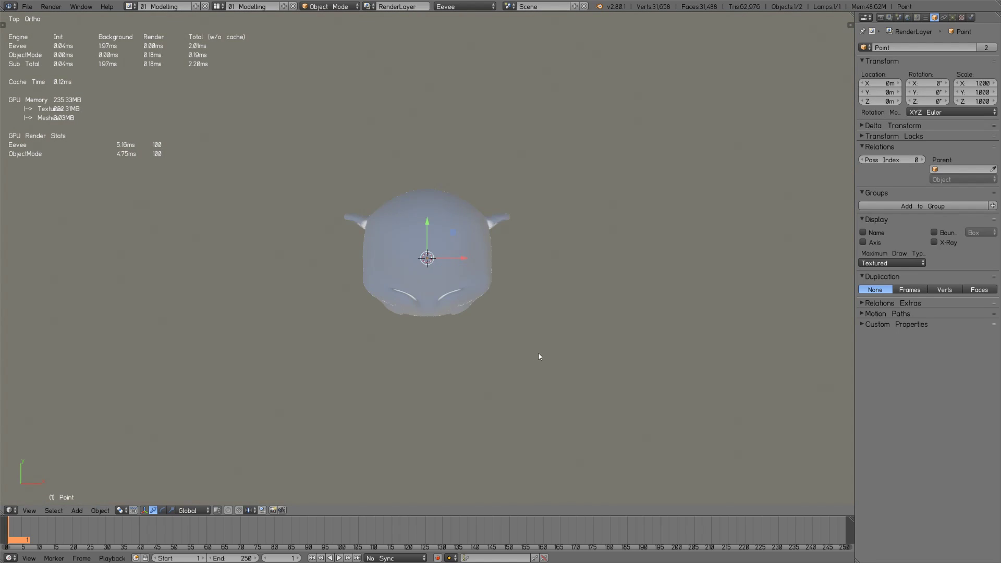
key("g")
left_click(633, 261)
middle_click_drag(645, 281, 561, 269)
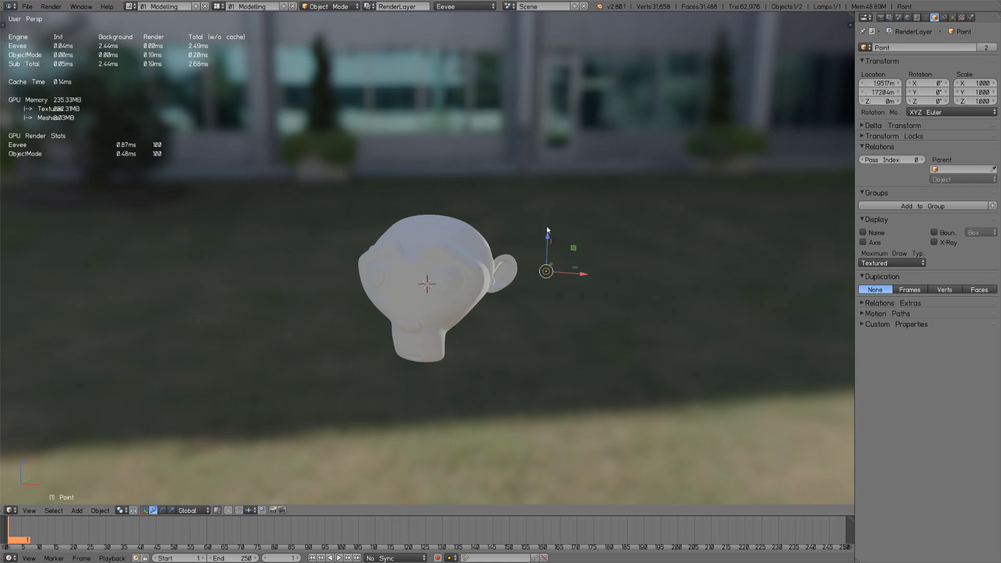
- Raise the lamp vertically to about 1 m, then lower it slightly to about 97 cm
key("g")
key("z")
left_click(555, 190)
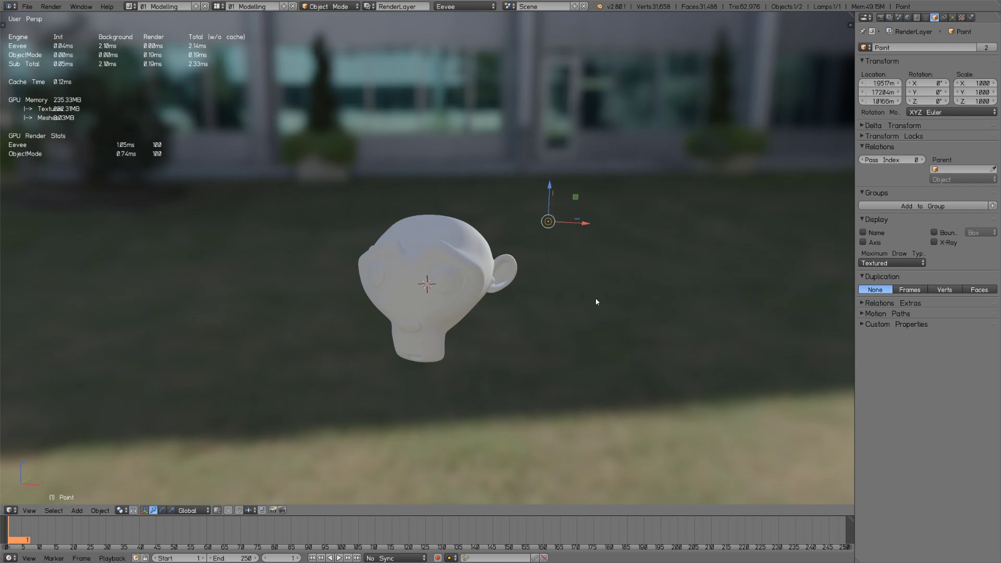
middle_click_drag(596, 298, 746, 197)
key("g")
key("z")
left_click(572, 189)
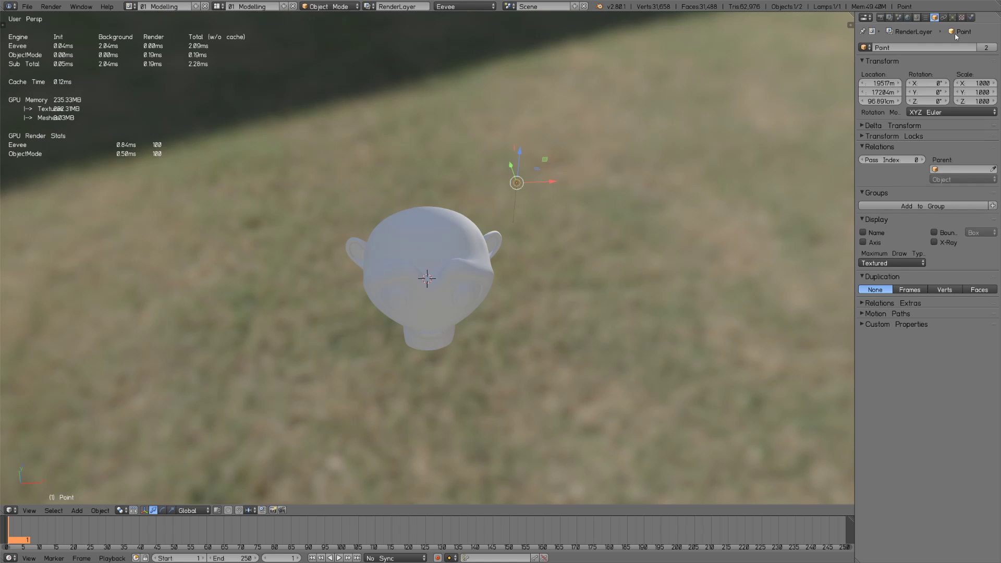
- Adjust the lamp's Energy in the lamp settings, ending at 4.000
left_click(952, 17)
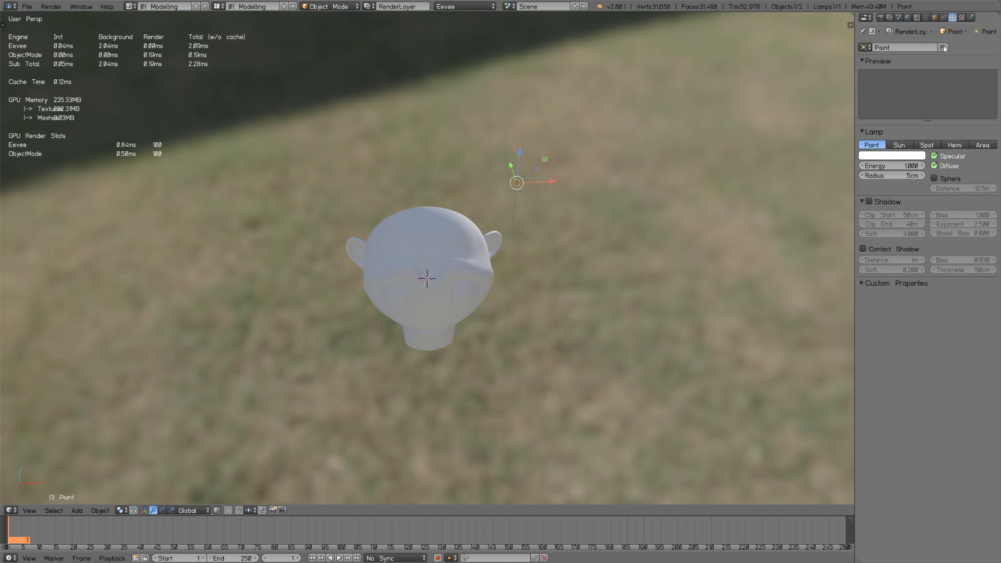
left_click(896, 166)
type("3")
key("Return")
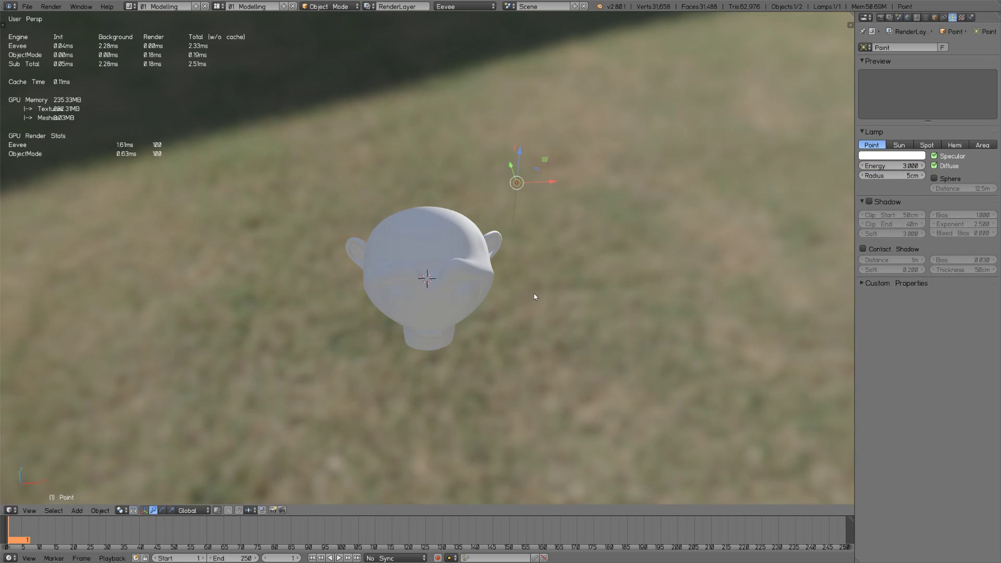
left_click(896, 166)
type("5")
key("Return")
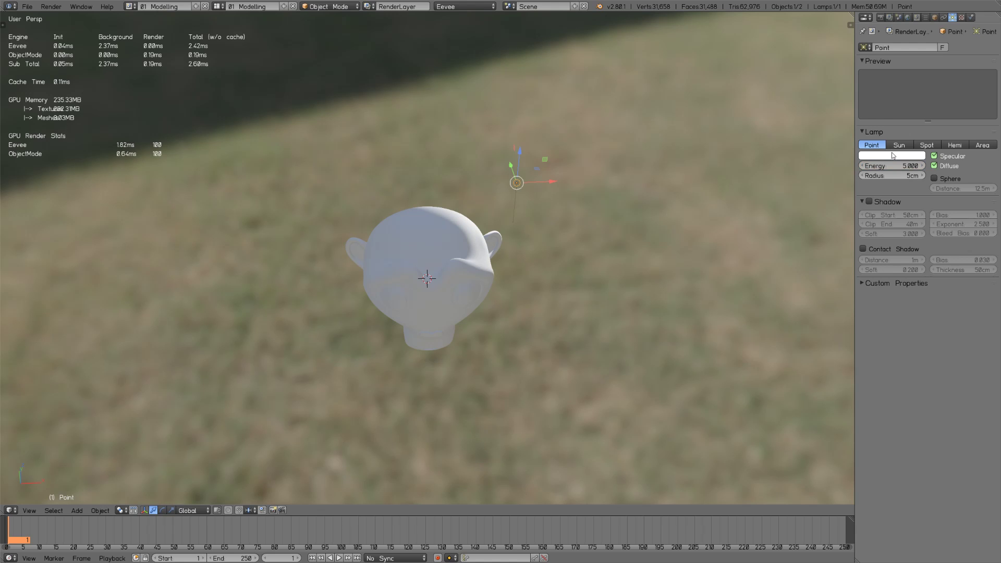
middle_click_drag(598, 280, 840, 185)
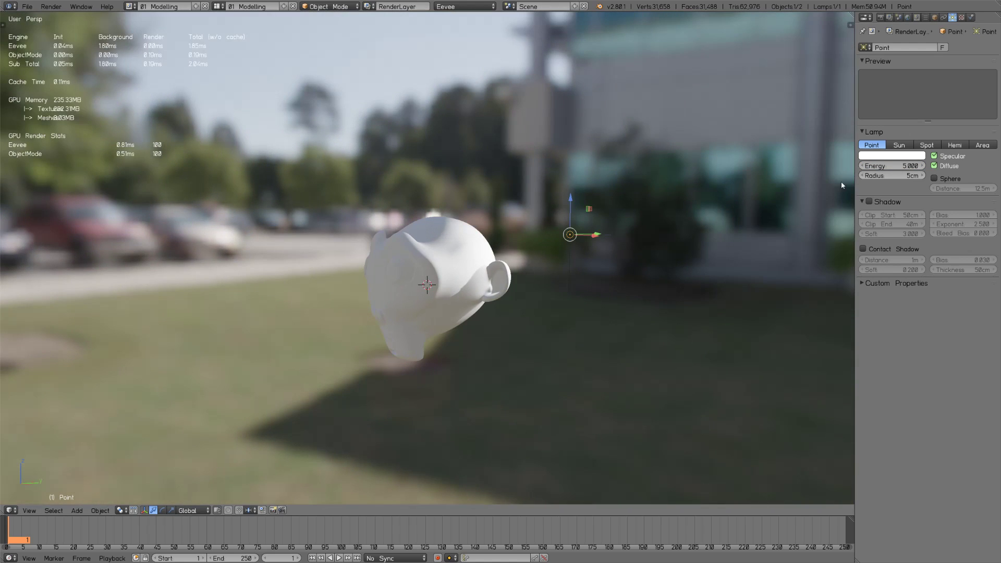
- Select Suzanne and give it a new material with a Subsurface Scattering surface
left_click(908, 132)
middle_click_drag(490, 311, 488, 298)
right_click(480, 297)
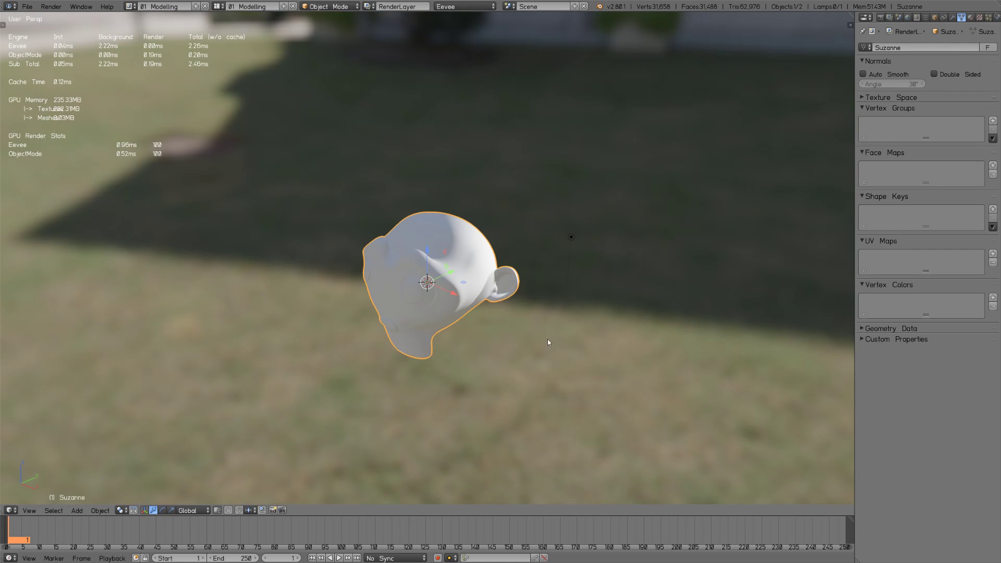
middle_click_drag(548, 340, 566, 328)
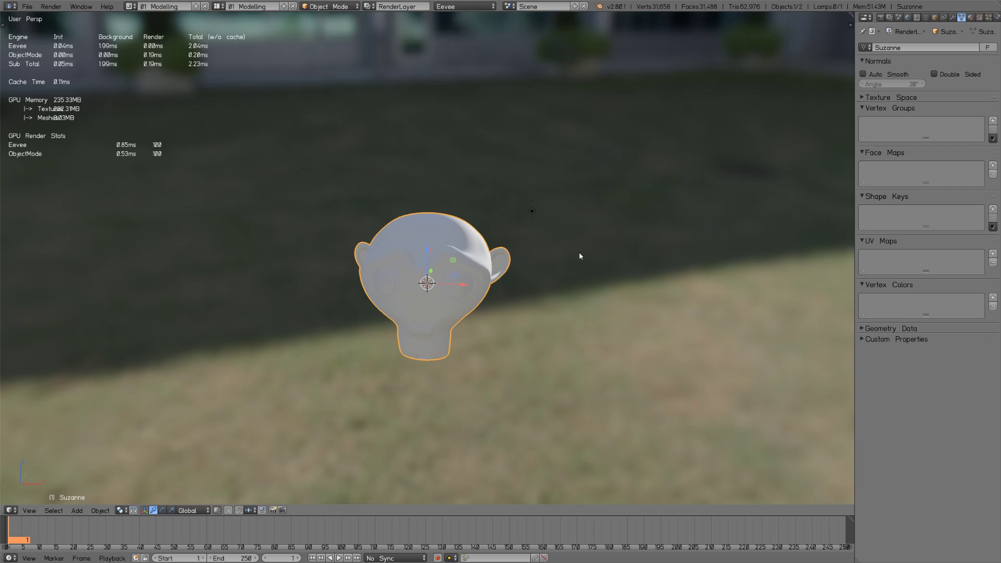
left_click(970, 17)
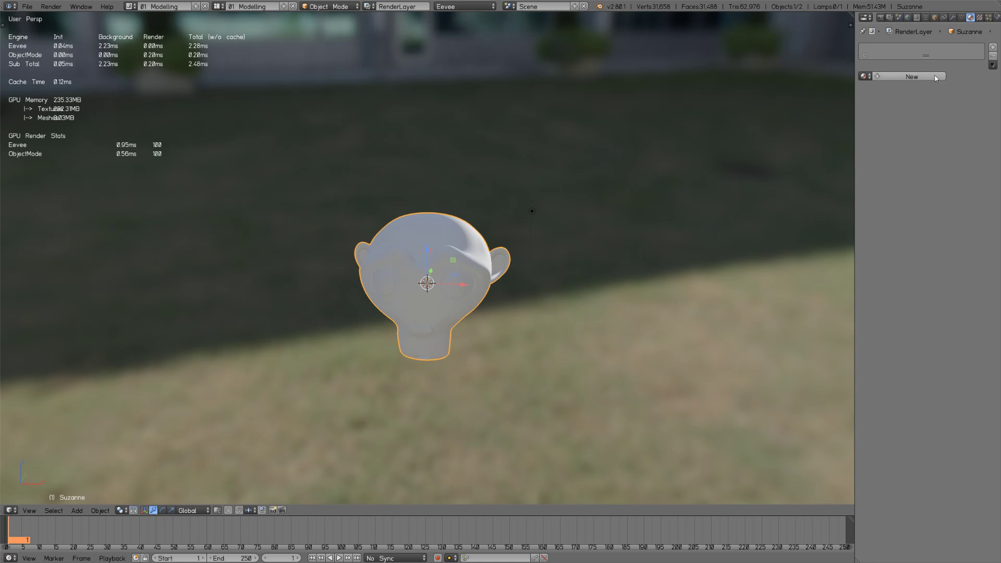
left_click(935, 77)
left_click(919, 119)
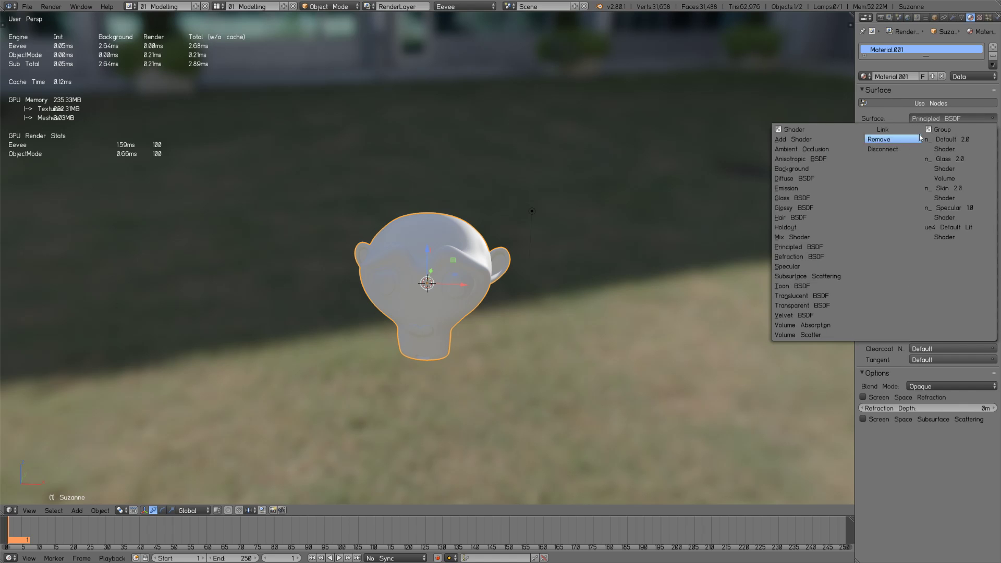
left_click(832, 277)
- Pick a pale peach skin colour for the subsurface shader
middle_click_drag(563, 276, 540, 284)
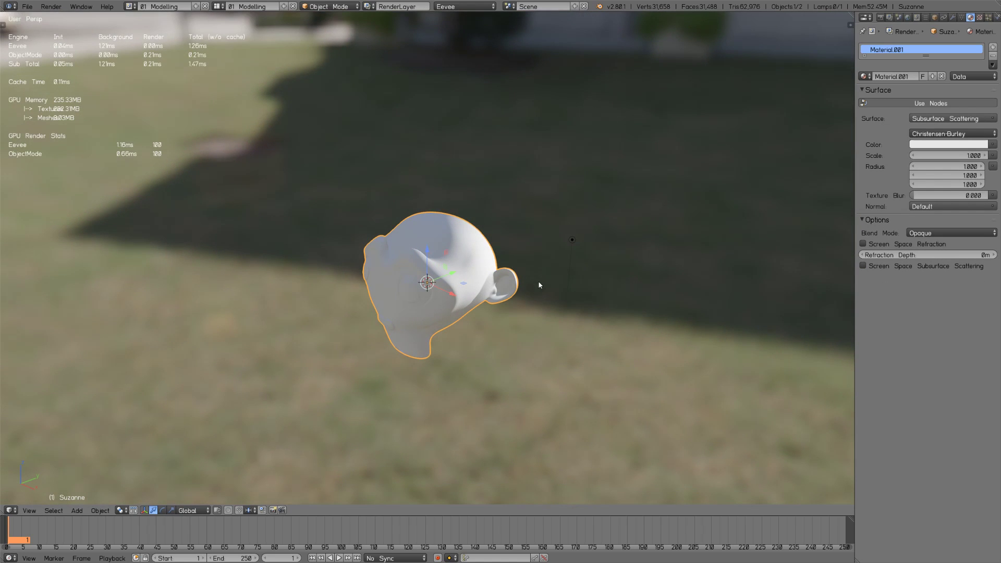
scroll(538, 280, "up", 2)
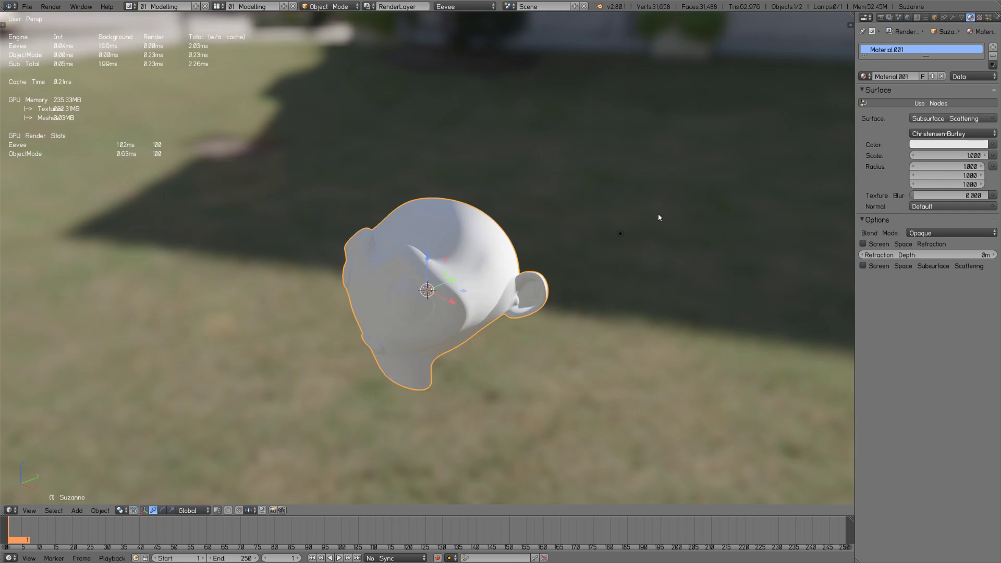
left_click(934, 146)
left_click(923, 156)
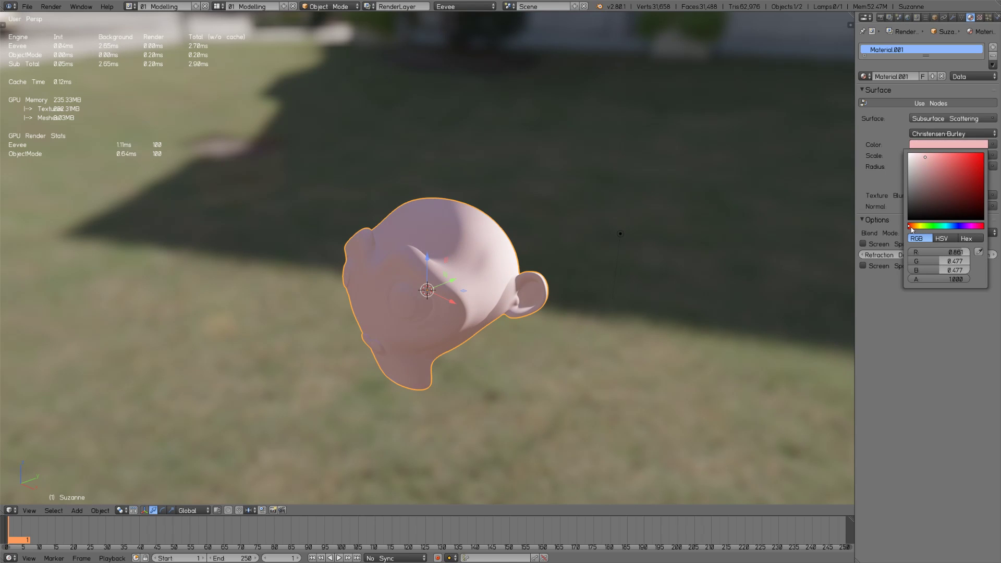
left_click_drag(911, 230, 913, 230)
left_click(932, 160)
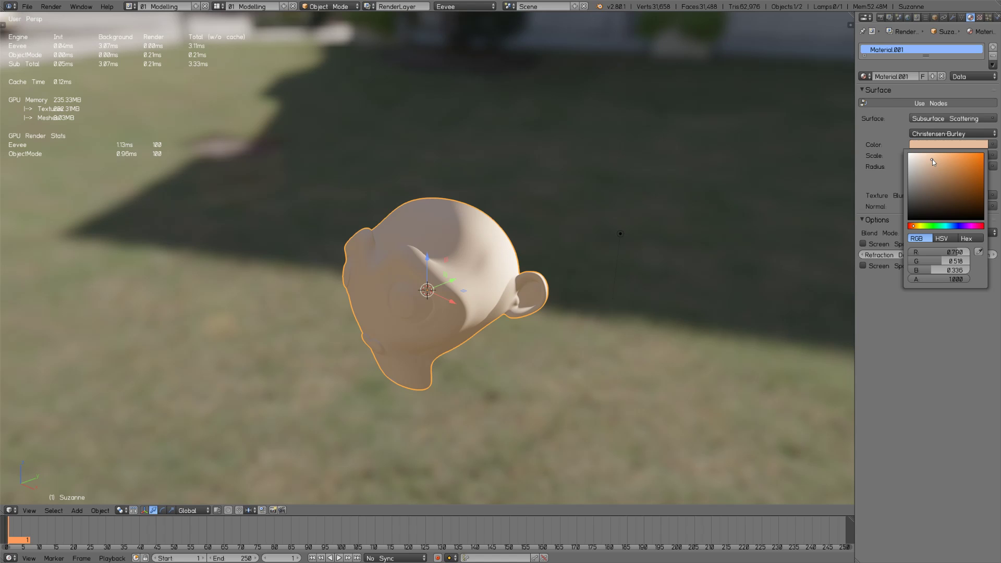
left_click(927, 158)
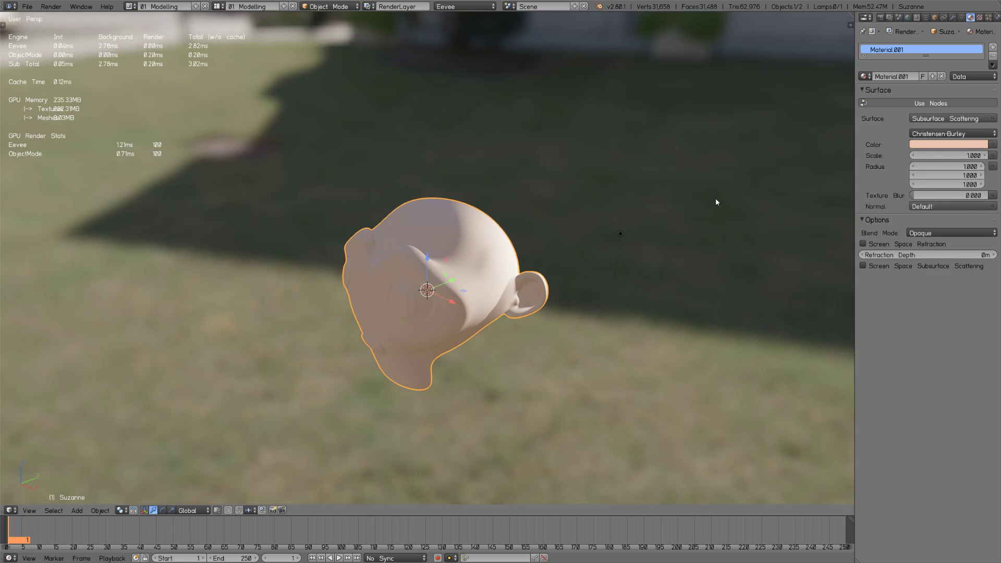
middle_click_drag(642, 203, 529, 262)
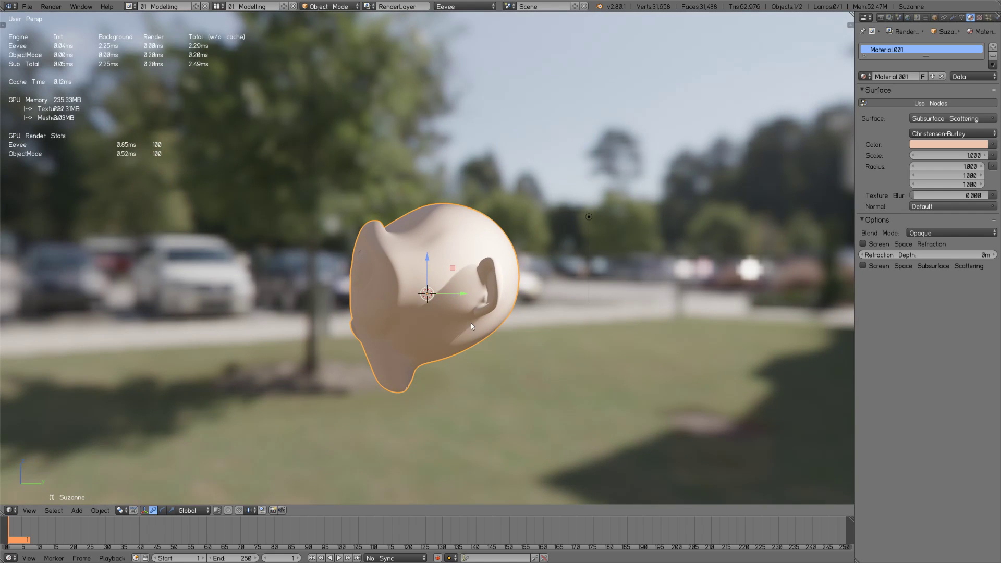
- Inspect Suzanne's shading and enable Screen Space Subsurface Scattering in the material options
middle_click_drag(731, 215, 520, 346)
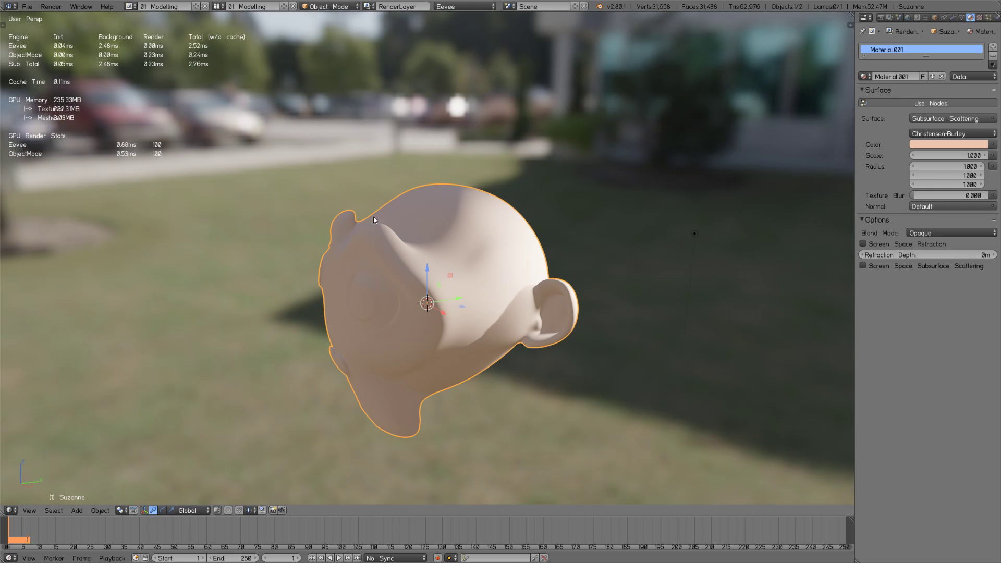
middle_click_drag(373, 217, 782, 277)
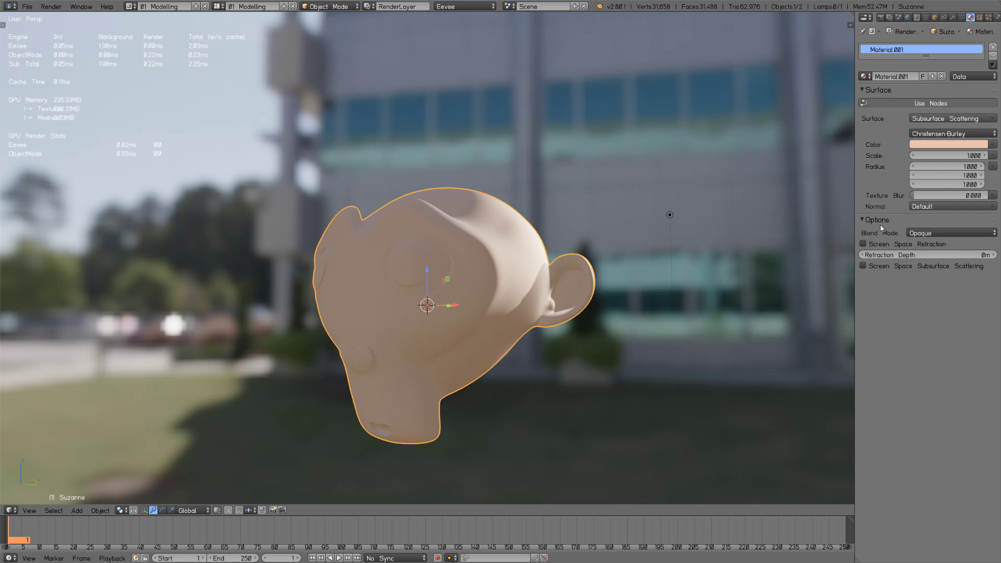
left_click(869, 268)
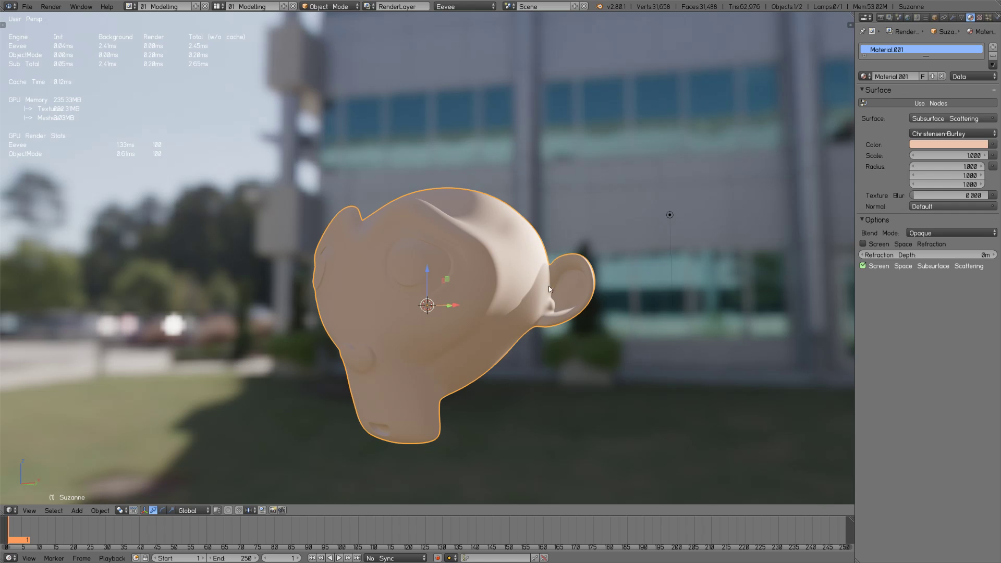
- Turn on Eevee's Subsurface Scattering render setting, then go back to the Material tab
left_click(882, 17)
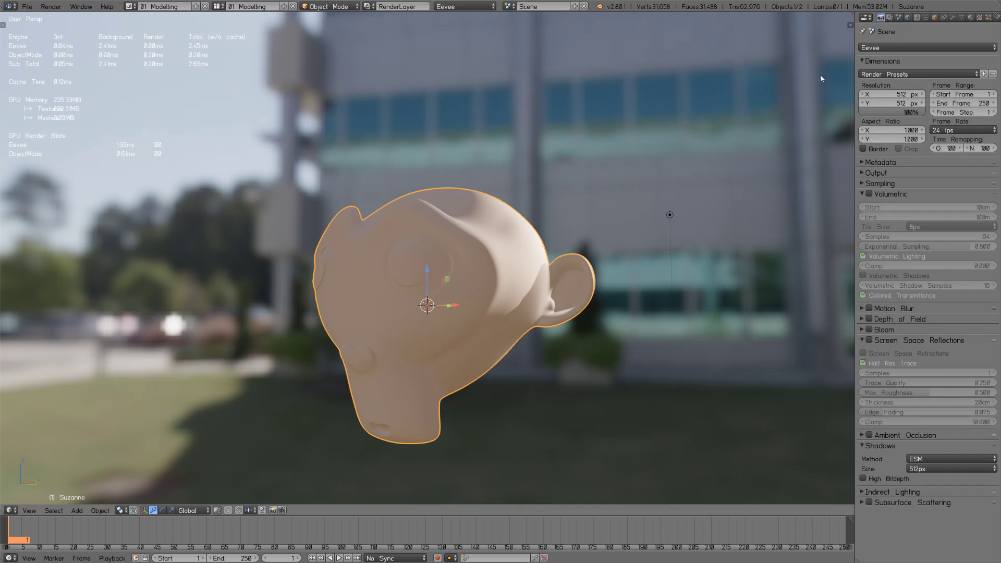
left_click(891, 504, "ctrl")
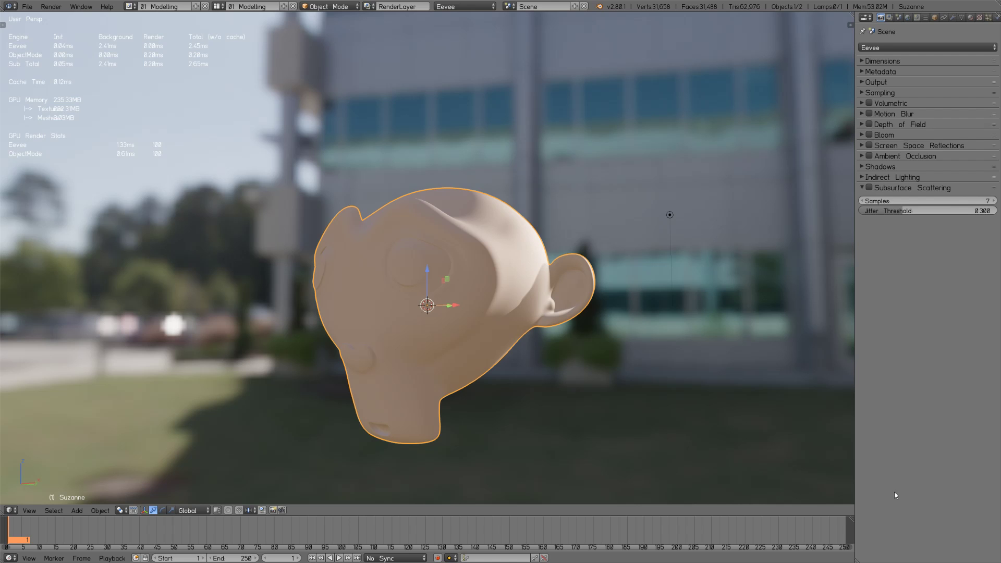
left_click(869, 188)
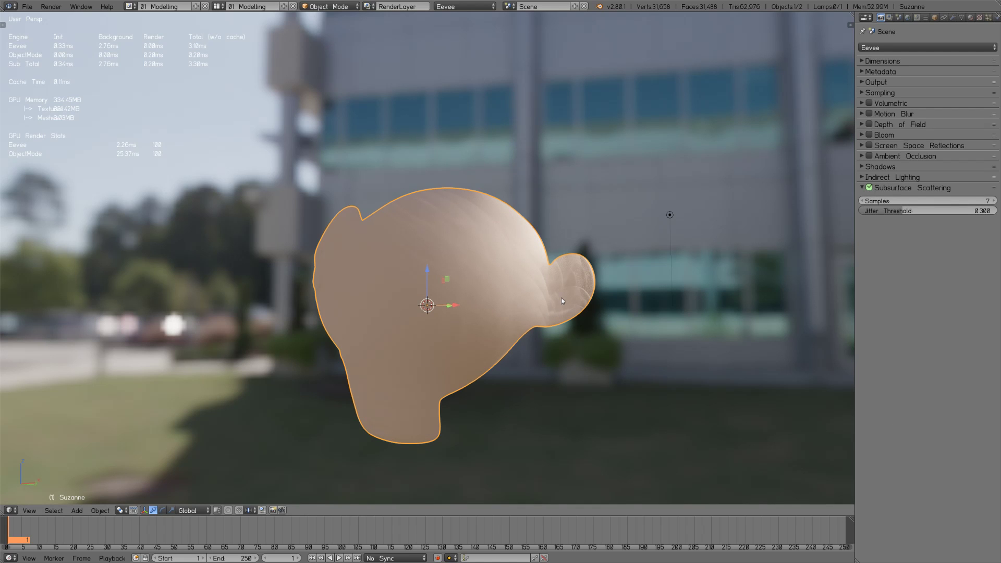
middle_click_drag(571, 319, 543, 301)
middle_click_drag(567, 268, 572, 336)
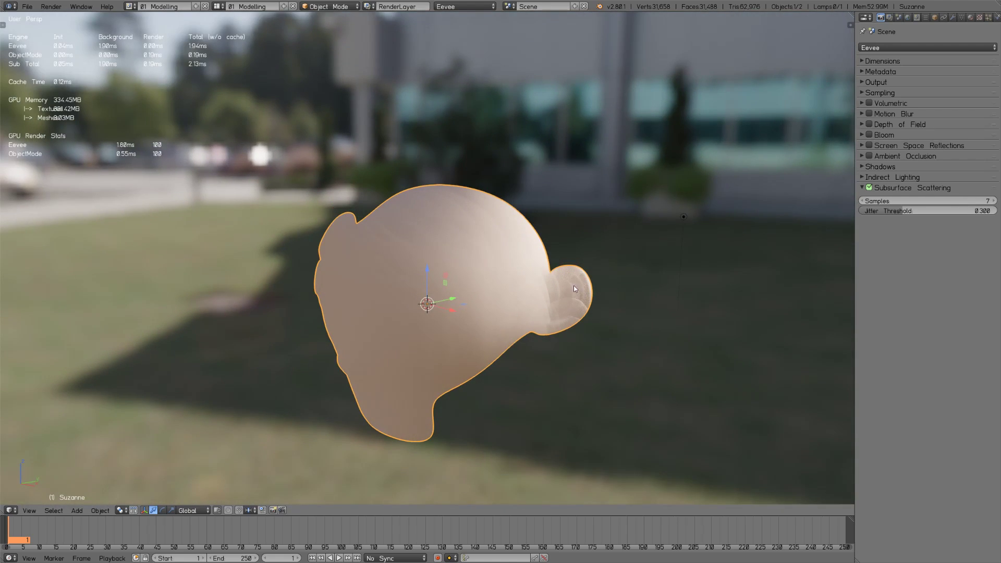
left_click(969, 18)
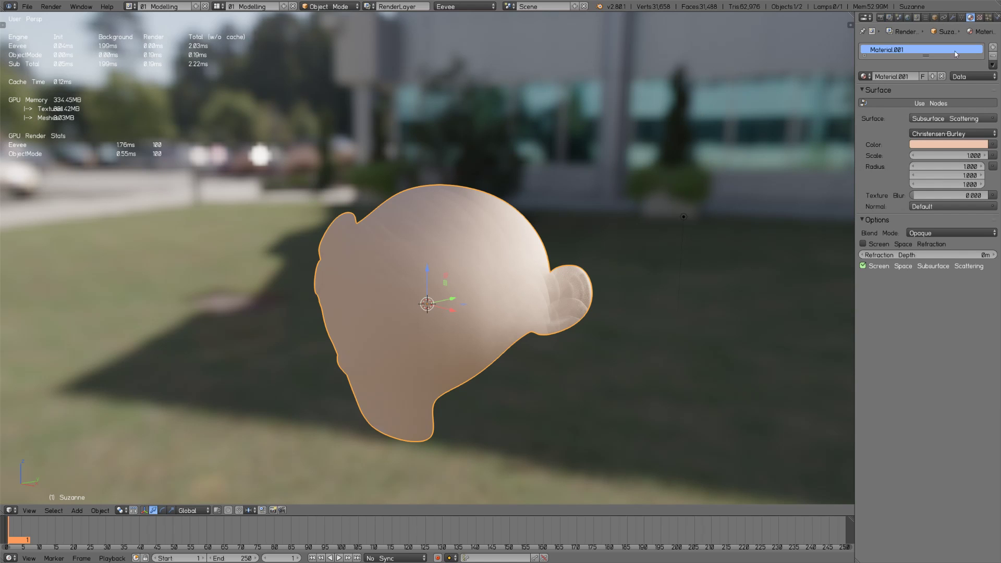
mouse_move(591, 285)
middle_mouse_down()
mouse_move(564, 281)
mouse_move(592, 297)
middle_mouse_up()
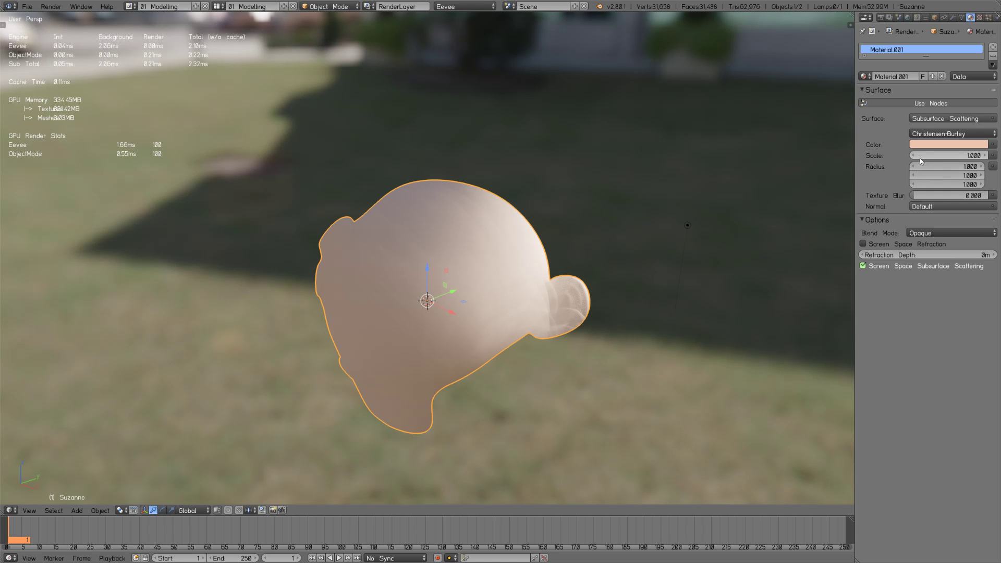
- Set Material.001's subsurface Scale to 0.05 and check the skin shading
left_click_drag(927, 158, 947, 155)
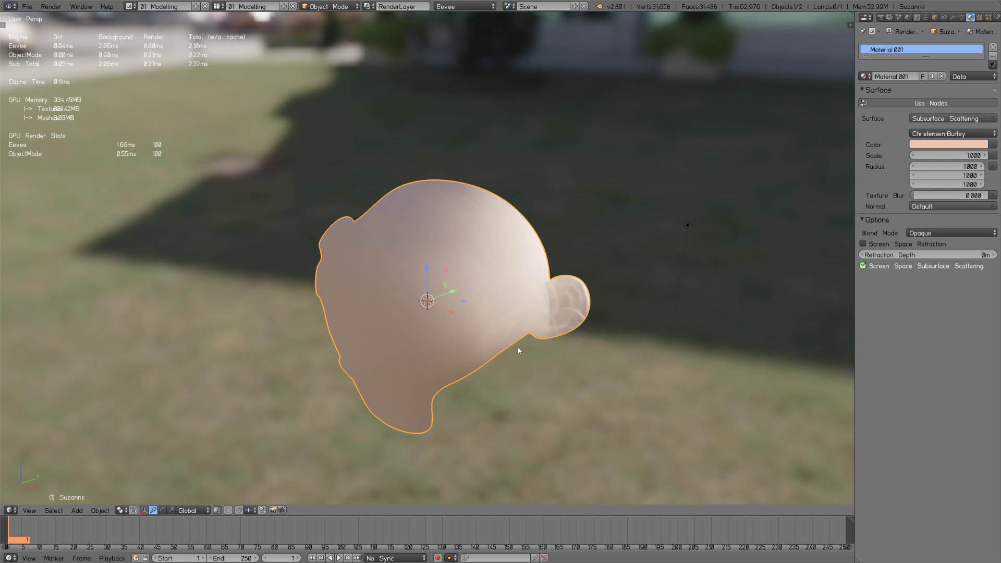
left_click(975, 156)
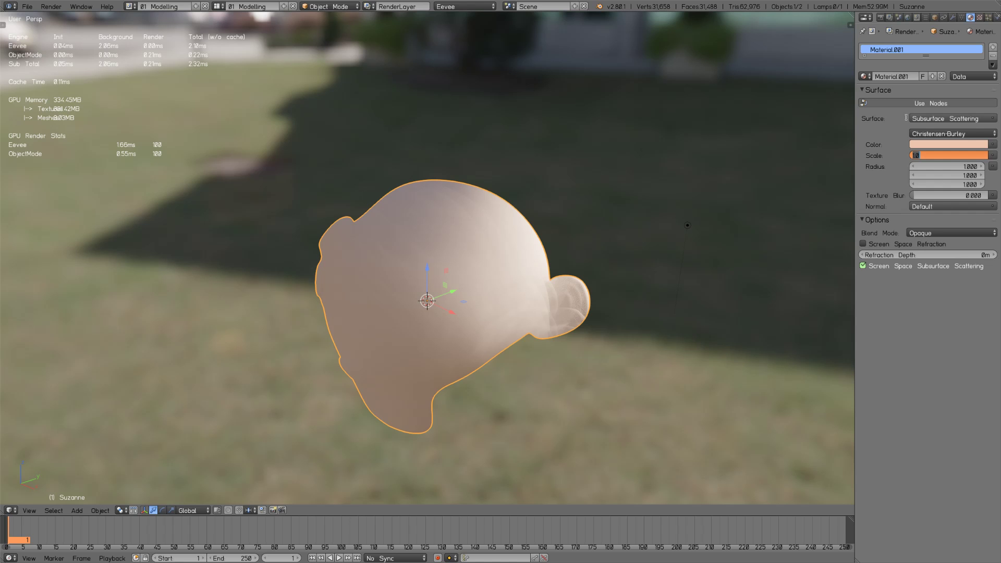
type("0.")
key("Return")
middle_click_drag(604, 339, 626, 351)
left_click(968, 155)
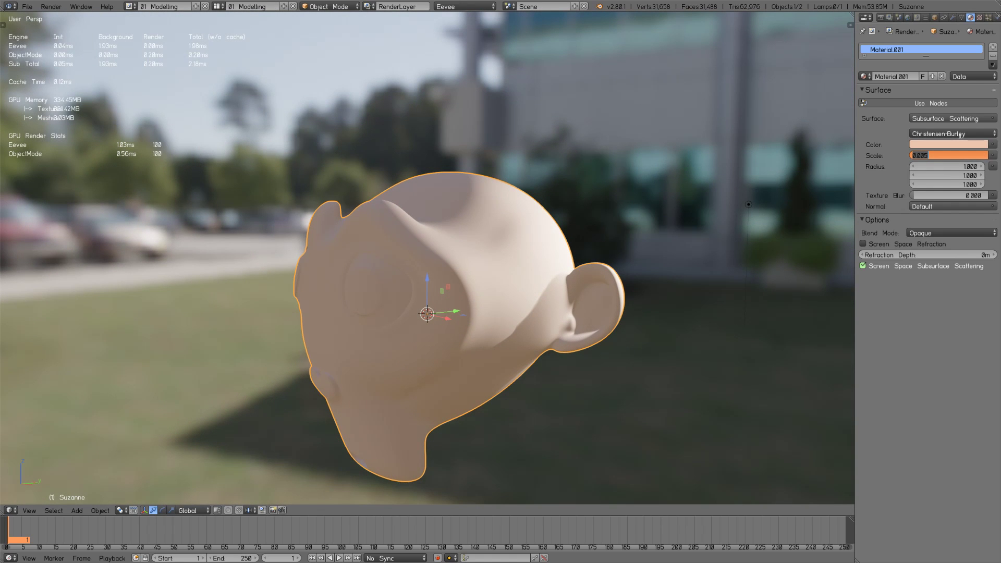
type("0.05")
key("Return")
middle_click_drag(600, 324, 705, 288)
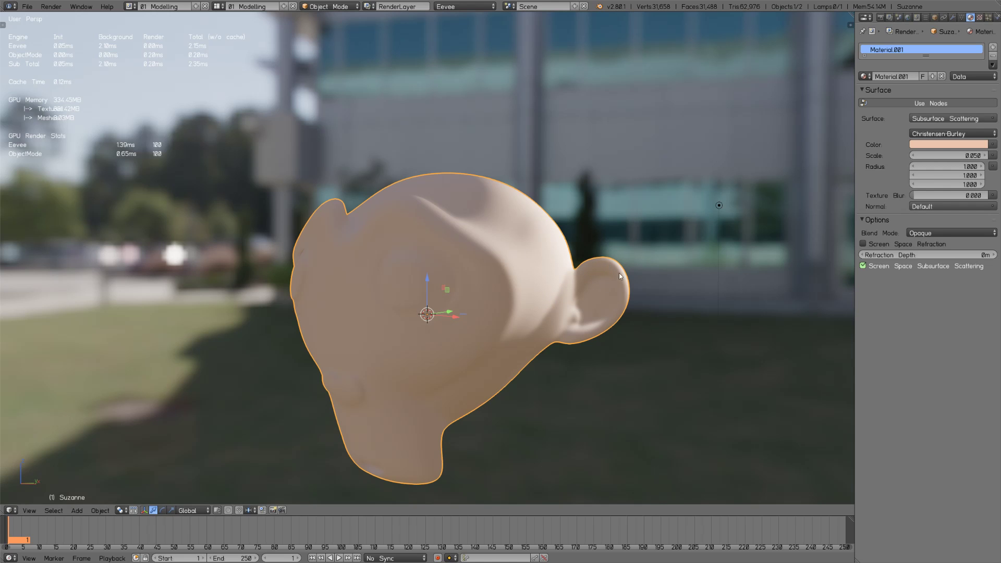
middle_click_drag(619, 273, 557, 299)
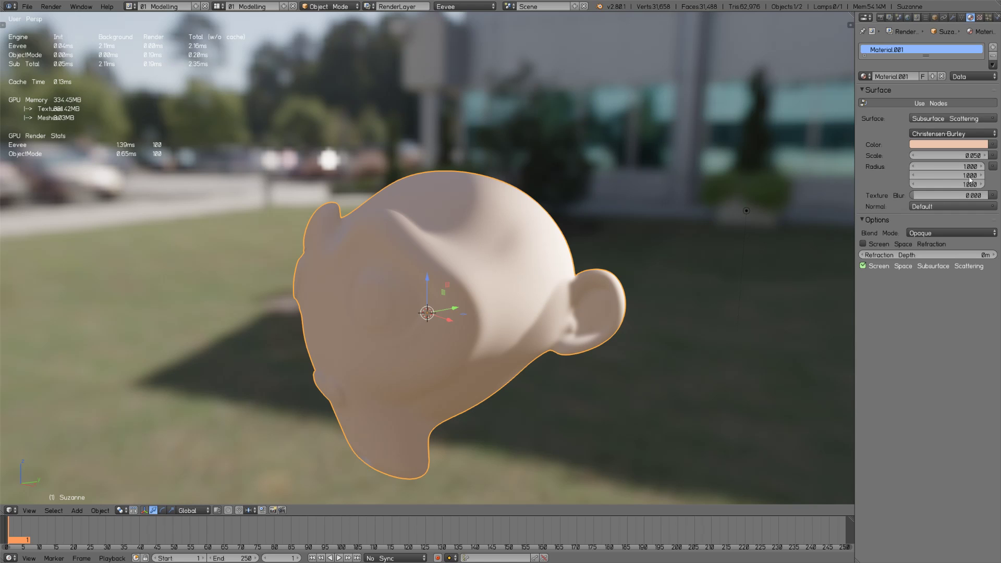
- Set the first subsurface Radius to 4 and try other Radius values
left_click(967, 169)
type("4")
key("Return")
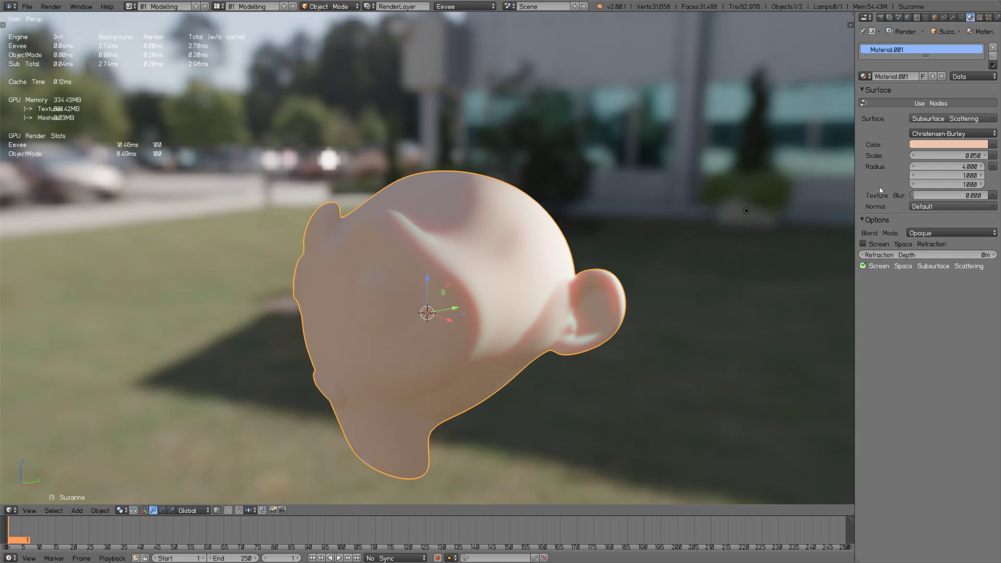
middle_click_drag(617, 300, 672, 308)
left_click(965, 166)
type("1")
key("Tab")
key("Tab")
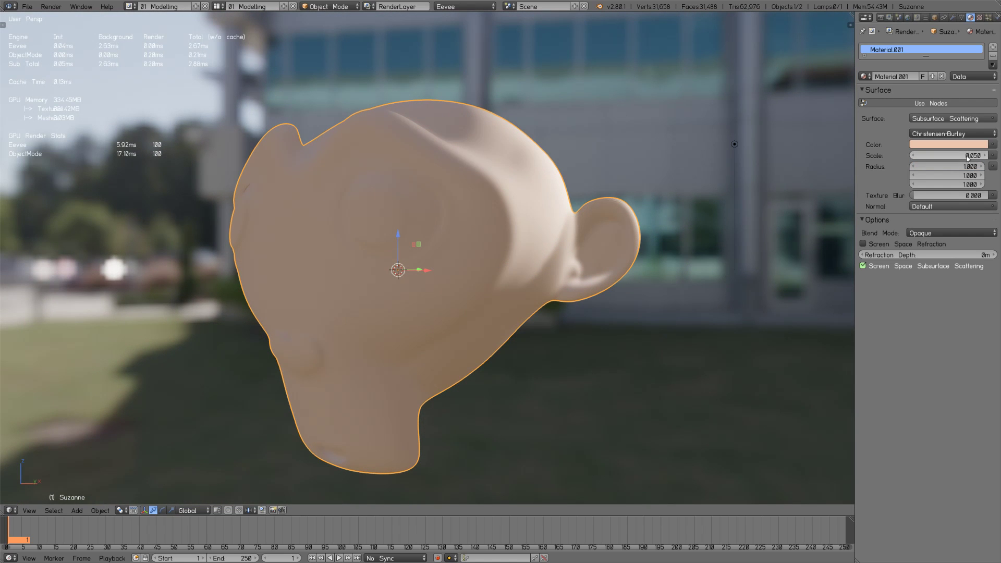
type("10")
key("Escape")
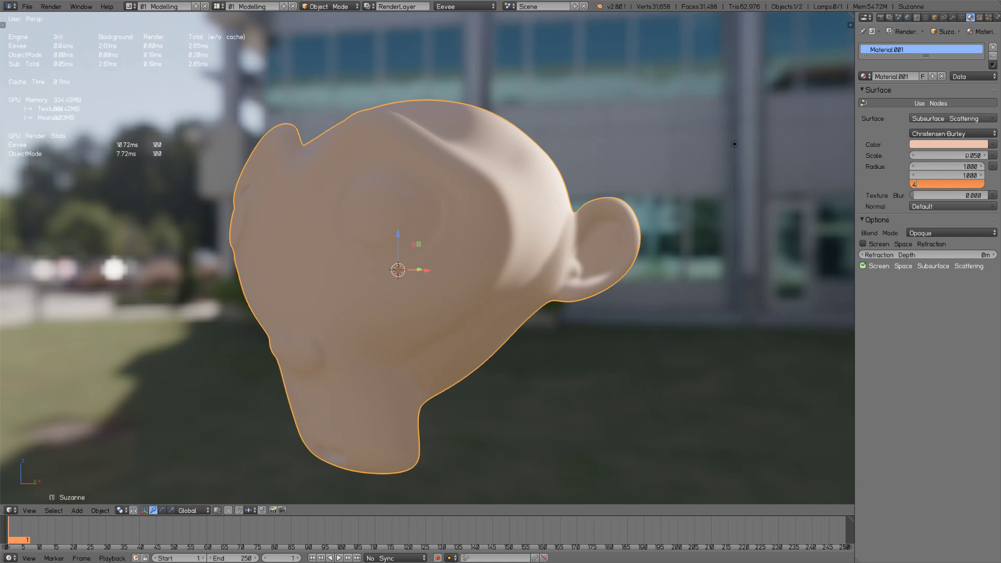
middle_click_drag(626, 273, 652, 279)
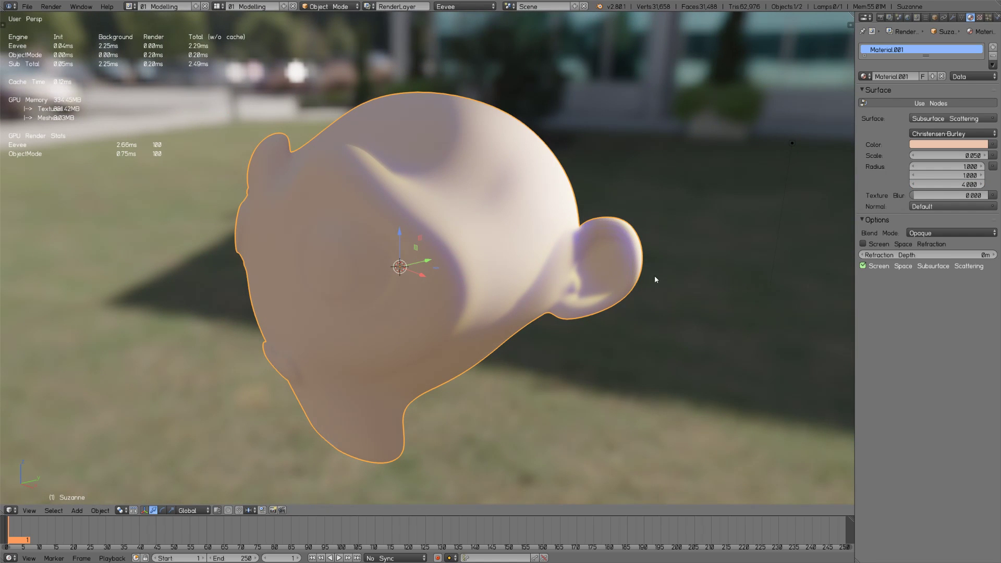
- Finish the Radius at 4, 1 and 1.5, then deselect Suzanne to compare
left_click(965, 166)
type("10")
key("Tab")
key("Tab")
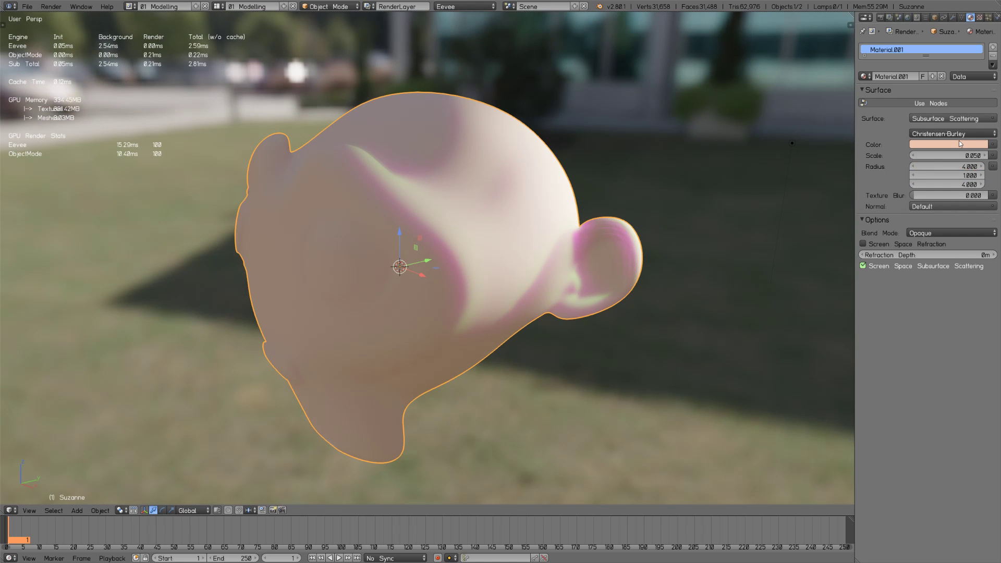
type("1")
key("Return")
left_click_drag(968, 184, 974, 185)
middle_click_drag(678, 256, 724, 214)
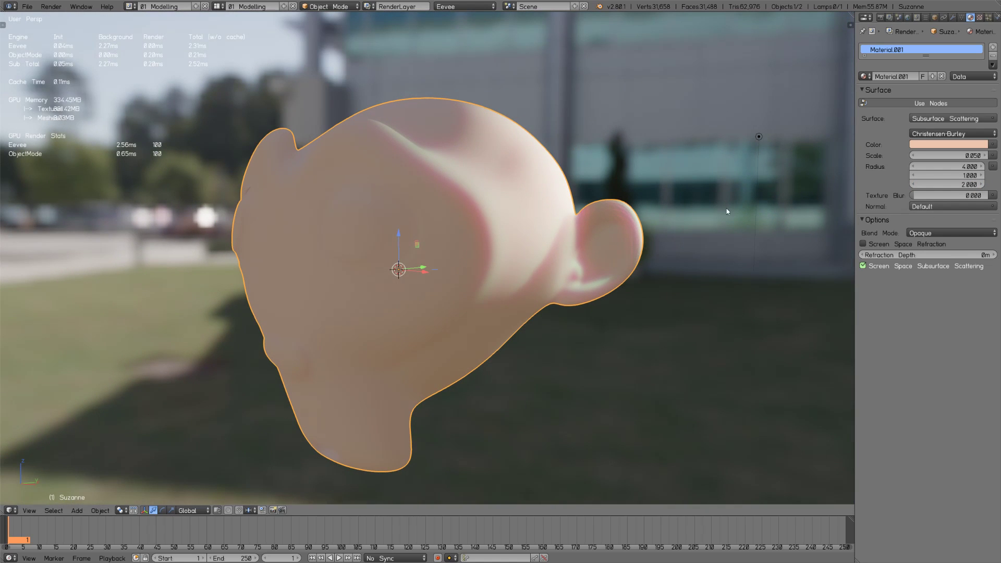
left_click(947, 184)
type("1.5")
key("Return")
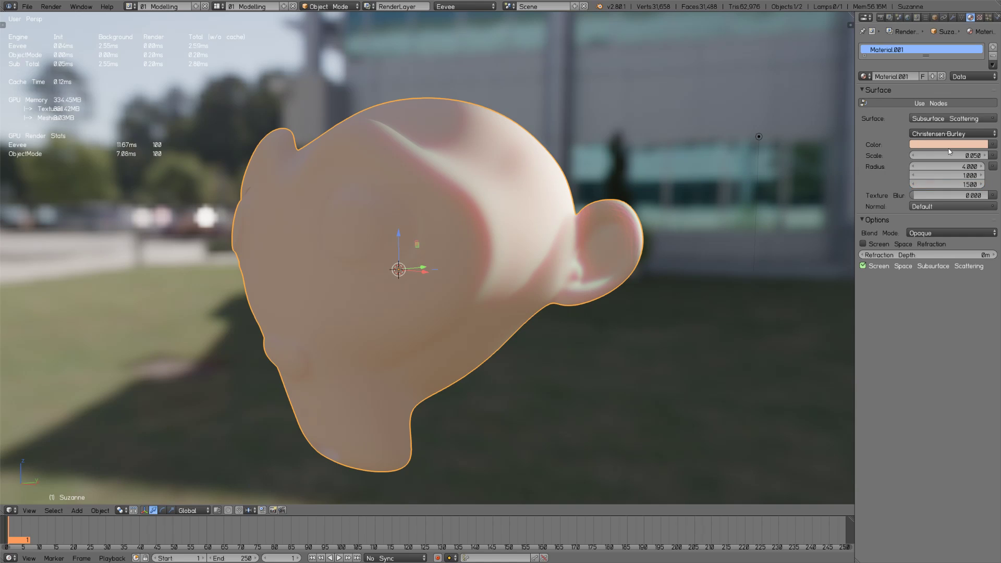
key("a")
middle_click_drag(618, 271, 637, 312)
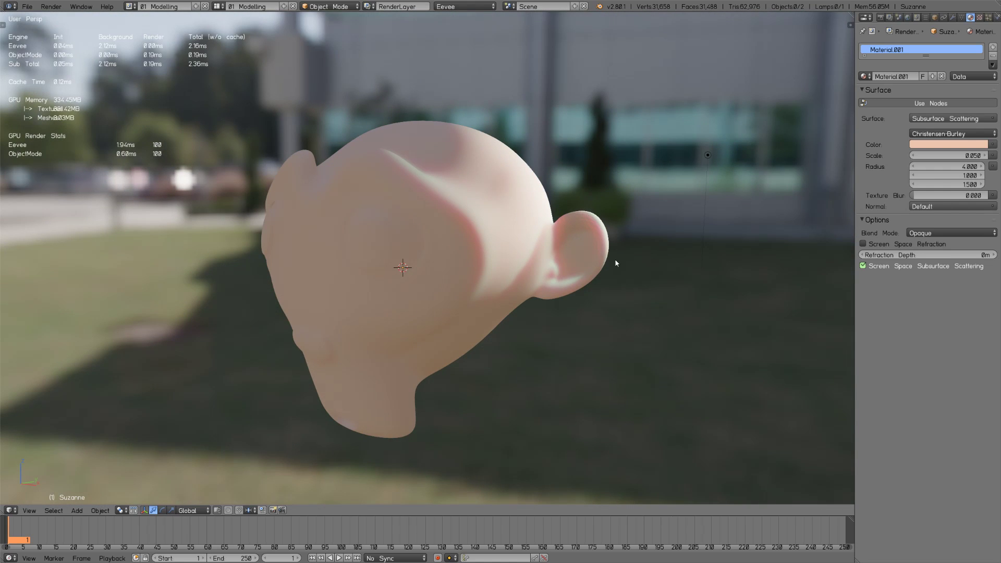
middle_click_drag(615, 262, 570, 231)
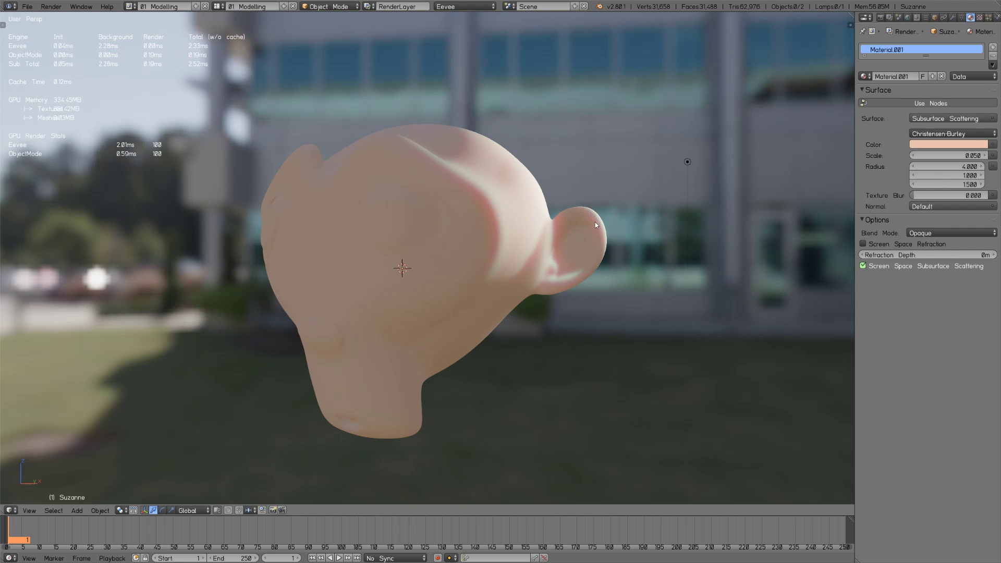
- Raise Eevee's subsurface scattering Samples from 7 to 32 and select the point lamp
left_click(880, 18)
left_click(948, 203)
type("32")
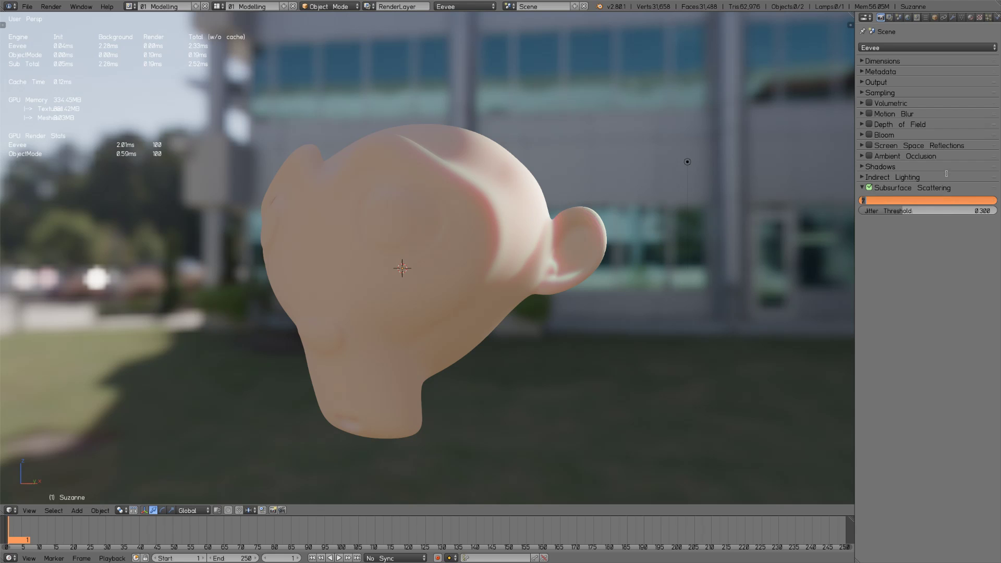
key("Return")
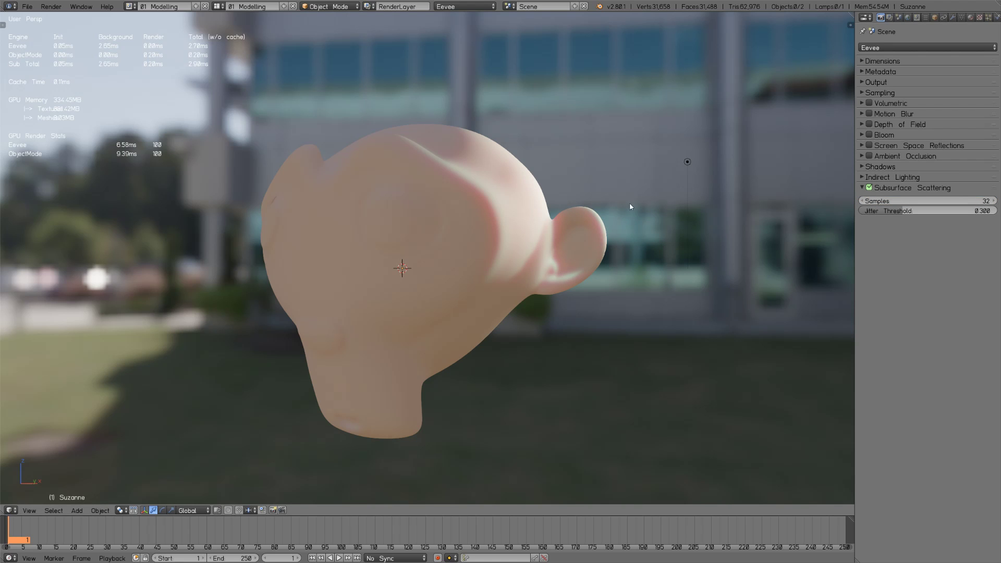
middle_click_drag(629, 265, 665, 184)
right_click(665, 186)
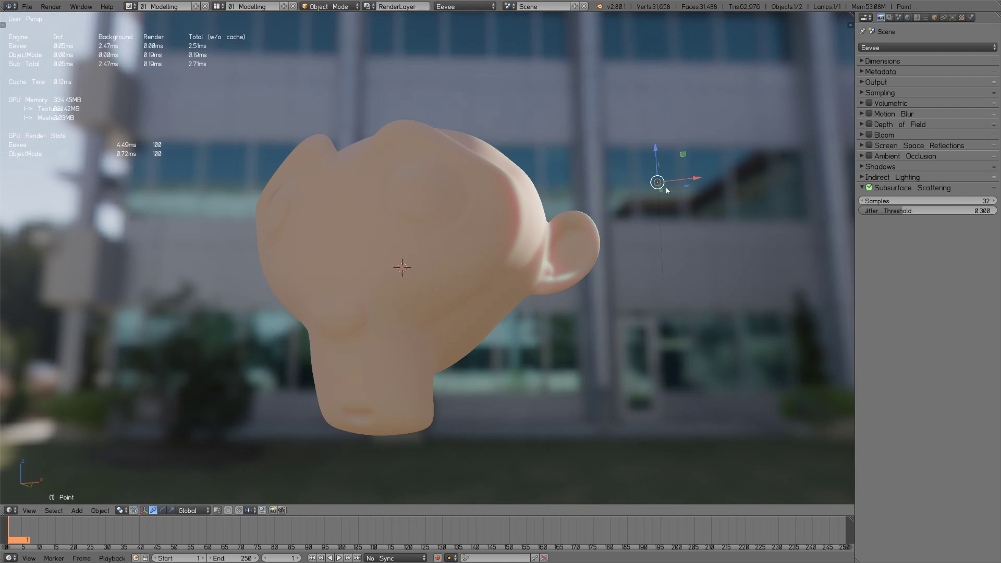
- Enable Shadow and Contact Shadow on the point lamp, toggling Contact Shadow to compare
left_click(952, 19)
left_click(869, 143)
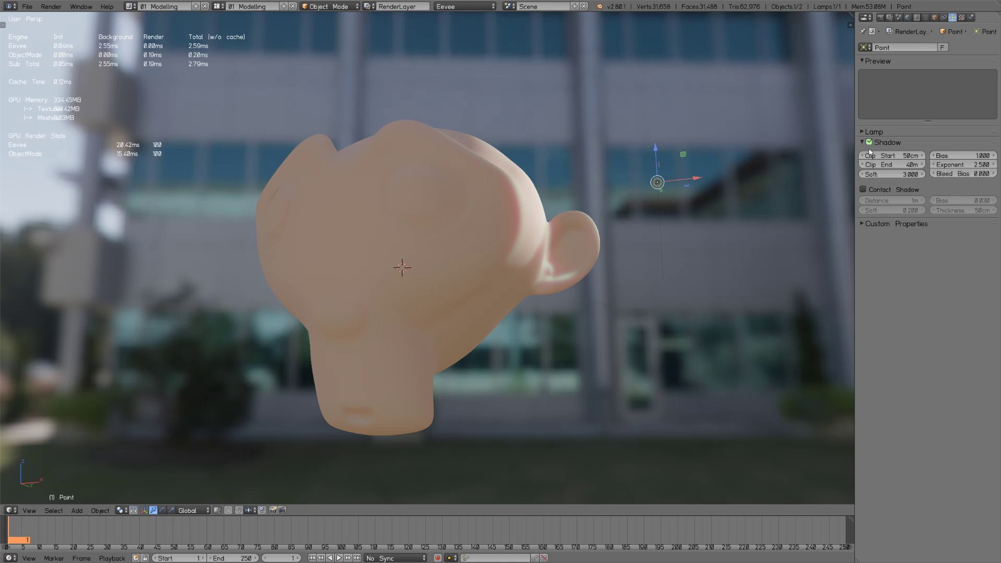
left_click(863, 189)
mouse_move(592, 214)
middle_mouse_down()
mouse_move(549, 248)
mouse_move(521, 232)
mouse_move(550, 248)
mouse_move(565, 219)
middle_mouse_up()
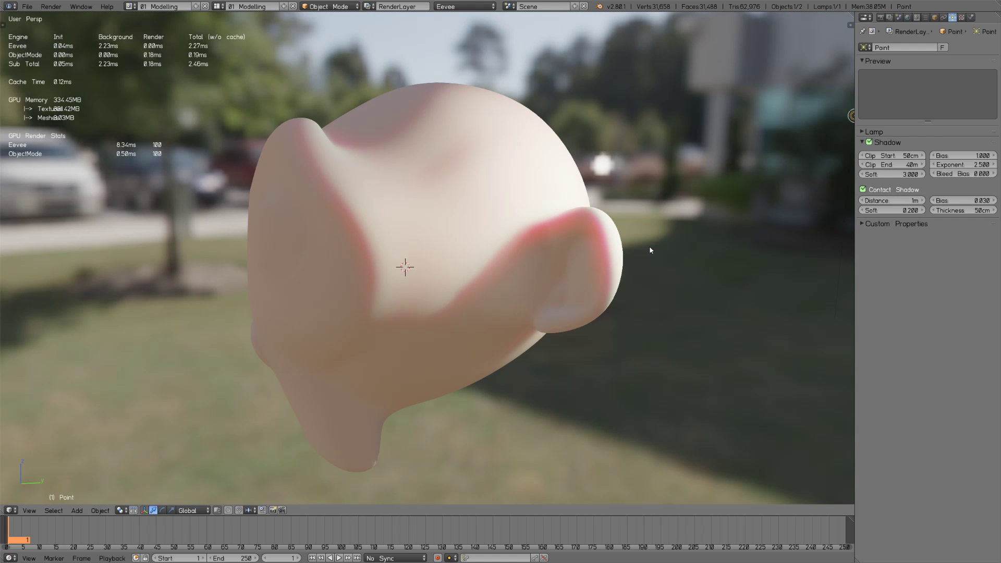
left_click(862, 190)
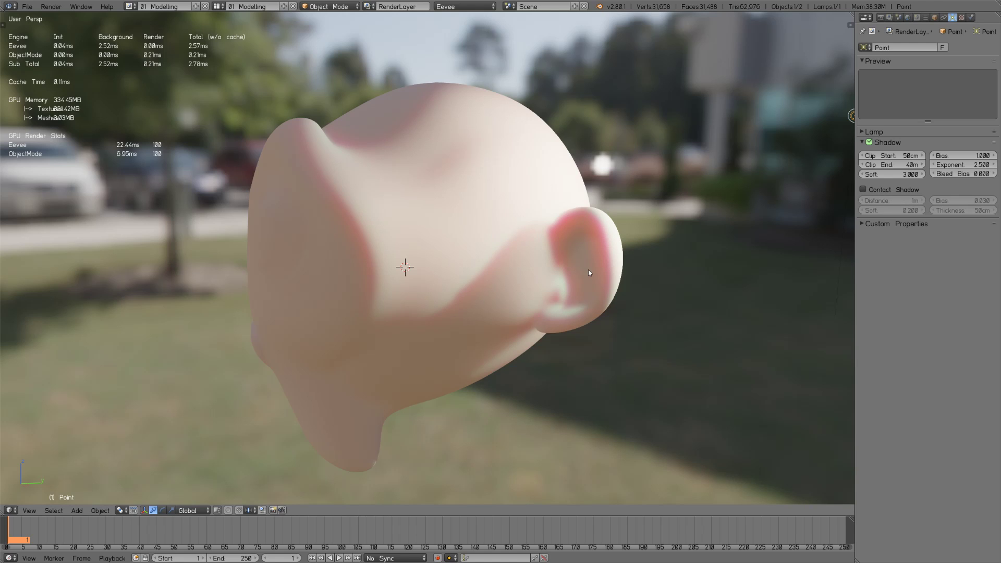
middle_click_drag(582, 308, 588, 276)
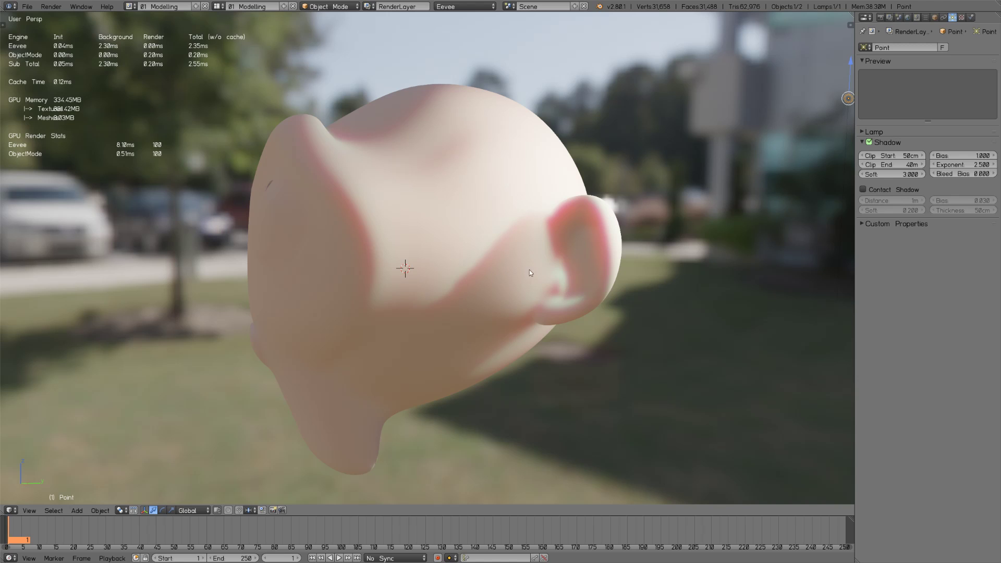
left_click(862, 190)
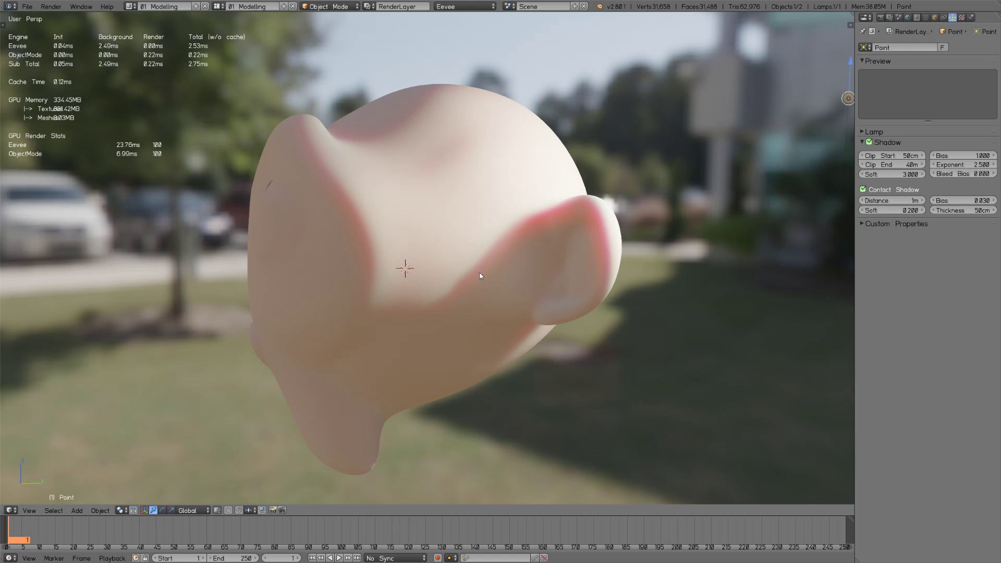
left_click_drag(478, 276, 542, 271)
middle_click_drag(542, 271, 539, 301)
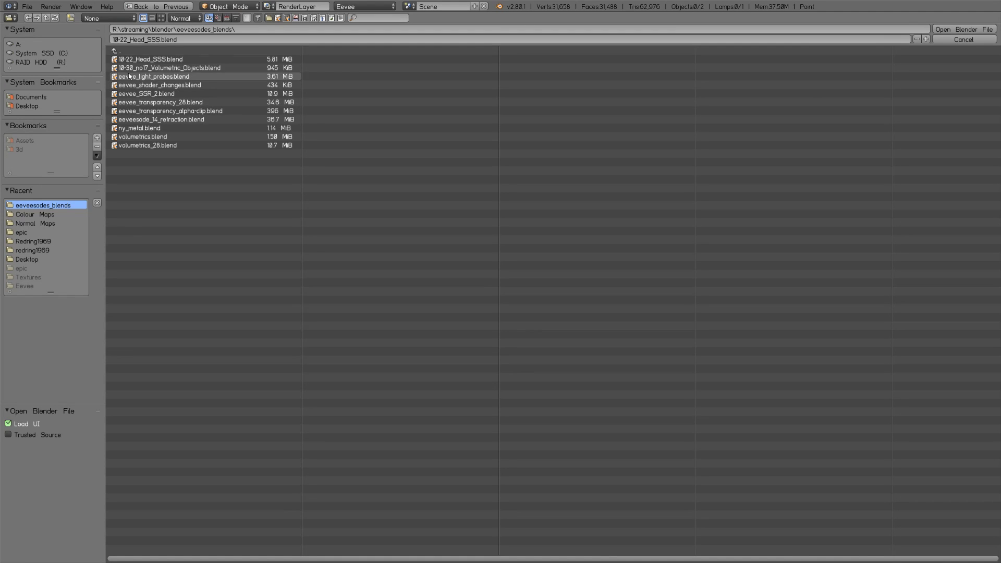
- Open 10-22_Head_SSS.blend and maximize the 3D view on the textured head
left_click(136, 58)
left_click(950, 29)
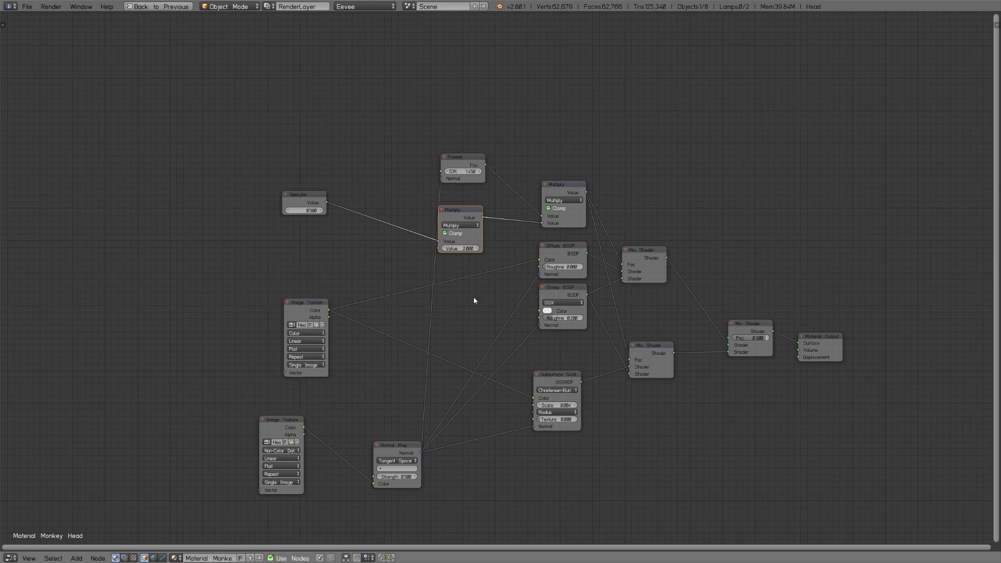
key("ctrl+space")
middle_click_drag(286, 279, 328, 289)
key("ctrl+space")
middle_click_drag(710, 284, 611, 297)
scroll(590, 323, "down", 5)
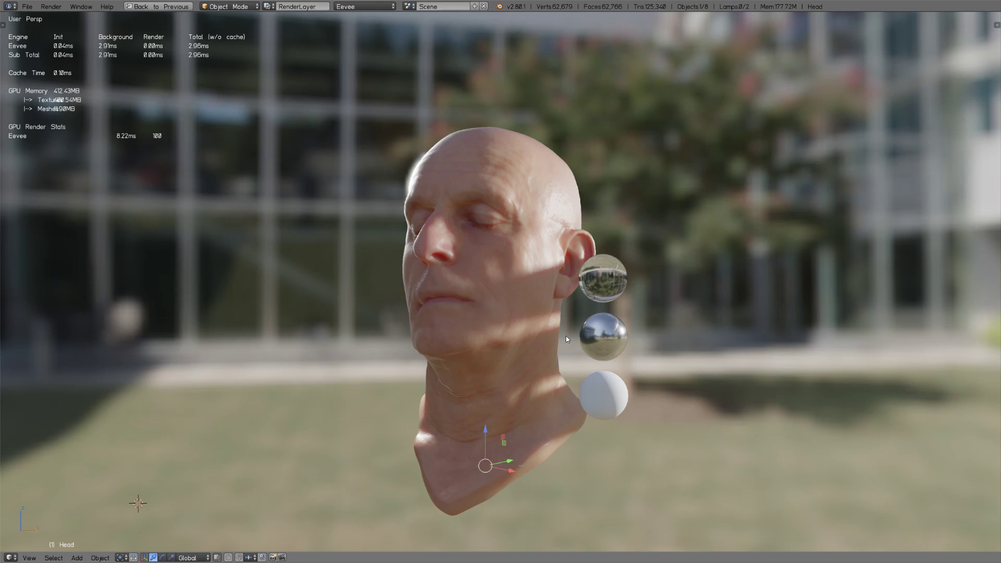
key("a")
middle_click_drag(542, 411, 543, 333)
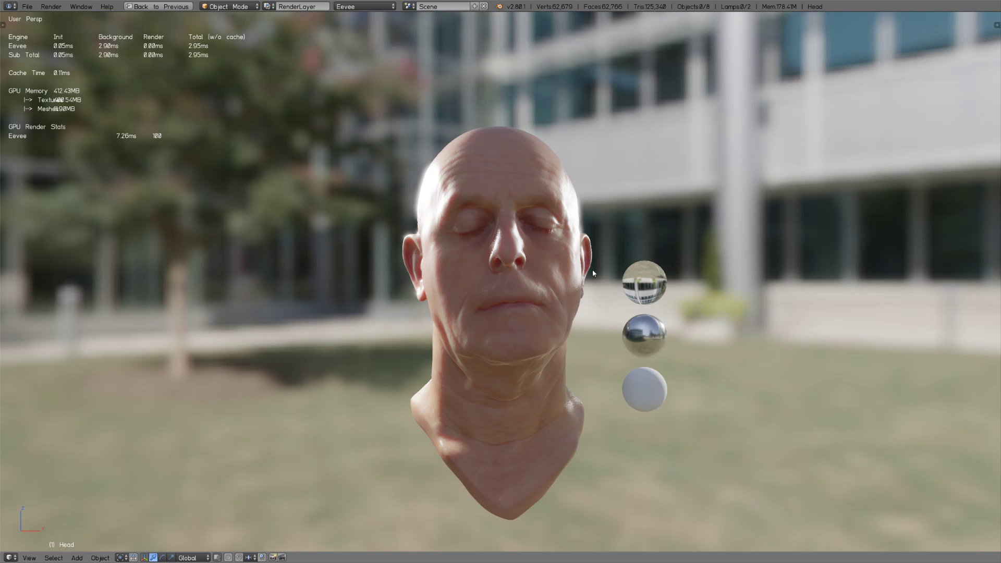
middle_click_drag(614, 311, 561, 351)
scroll(606, 319, "up", 5)
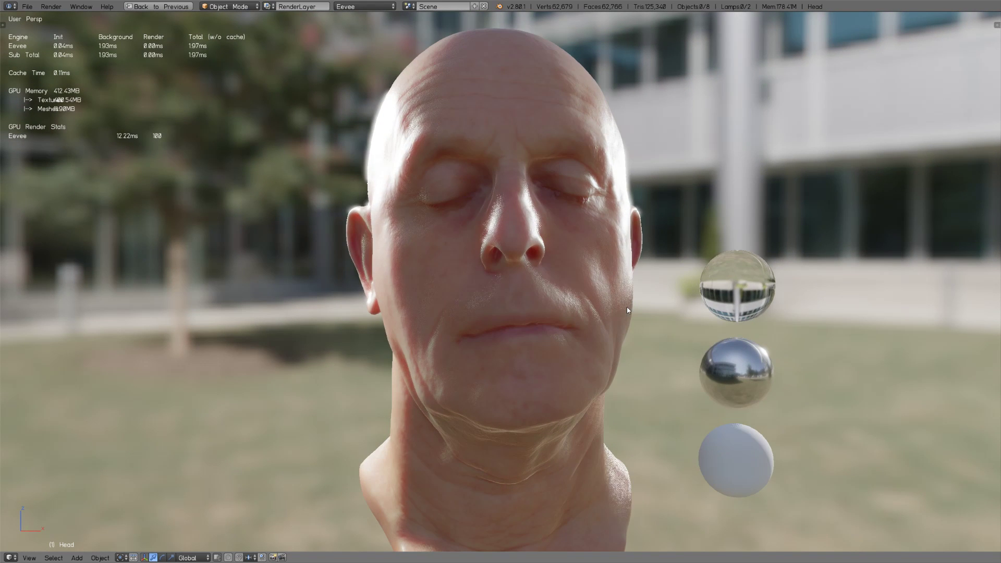
scroll(639, 311, "up", 2)
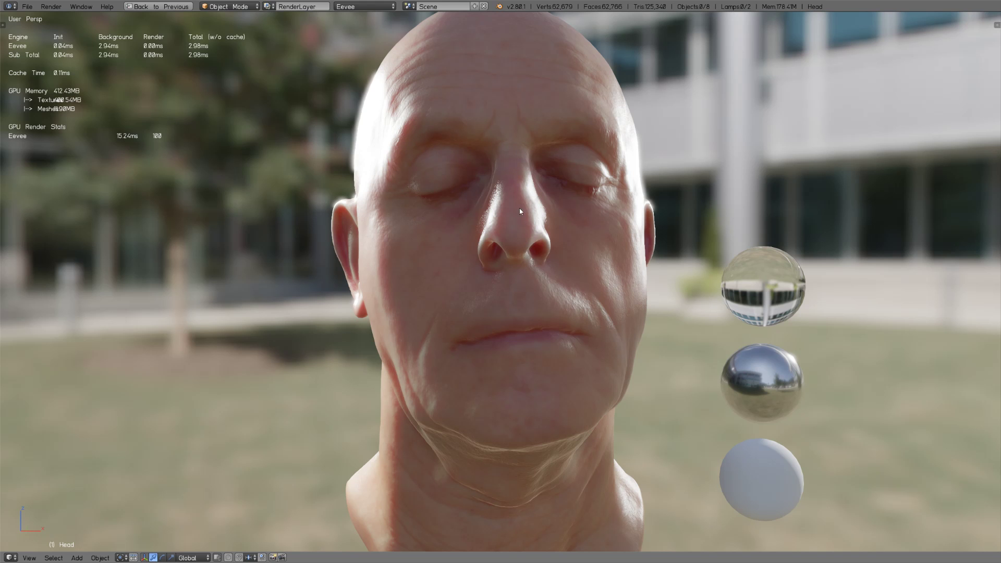
scroll(531, 191, "down", 3)
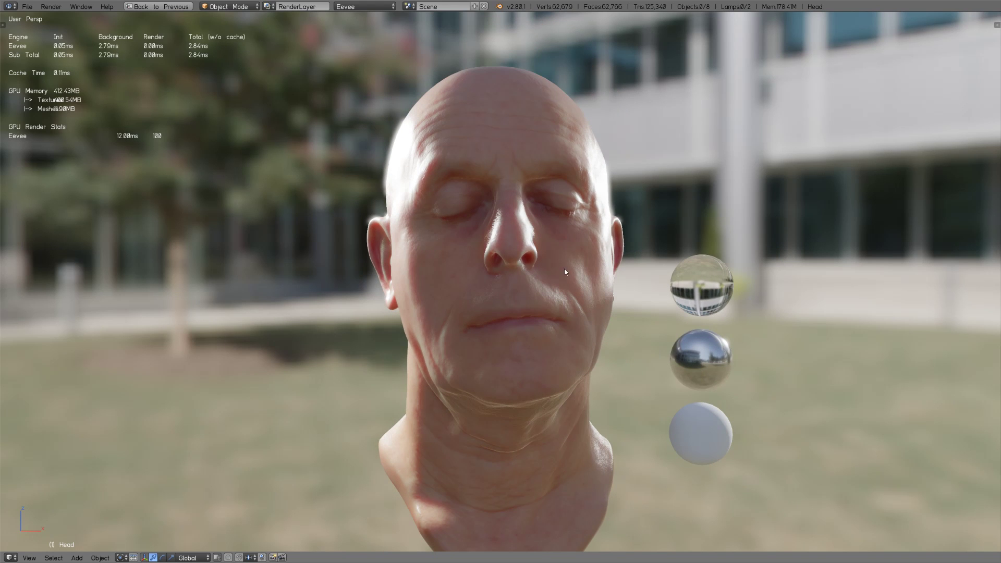
middle_click_drag(600, 237, 469, 257)
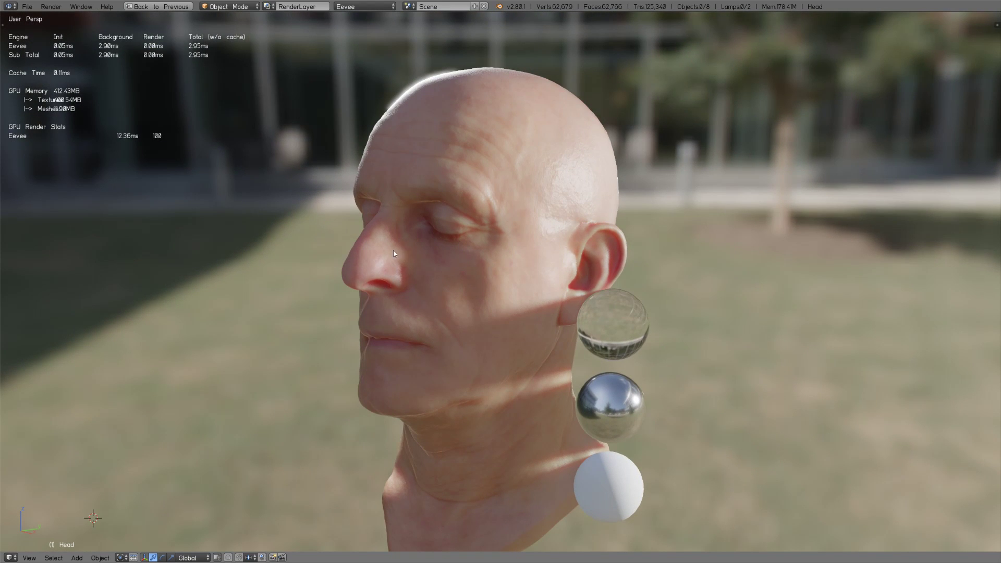
middle_click_drag(521, 263, 461, 254)
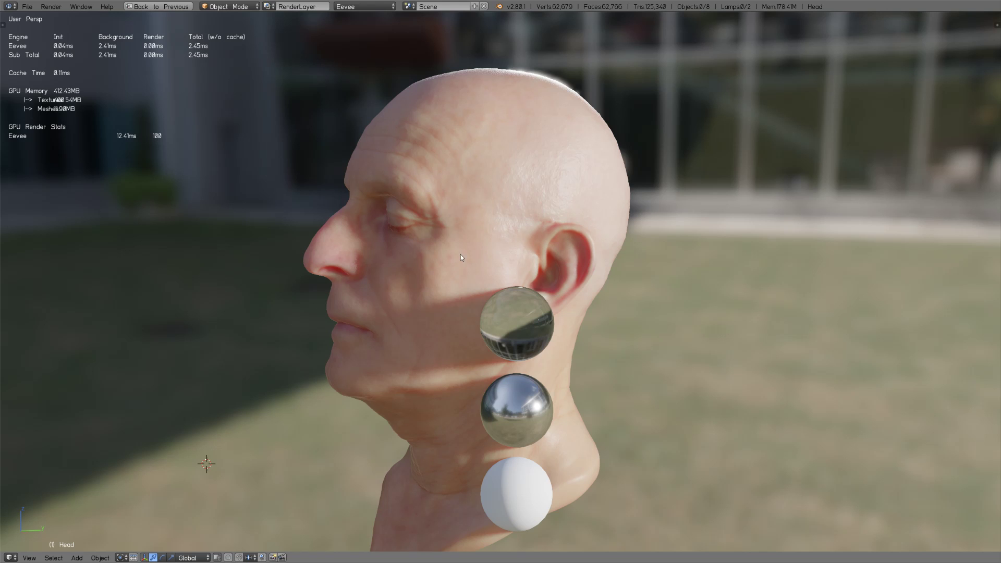
middle_click_drag(367, 260, 352, 251)
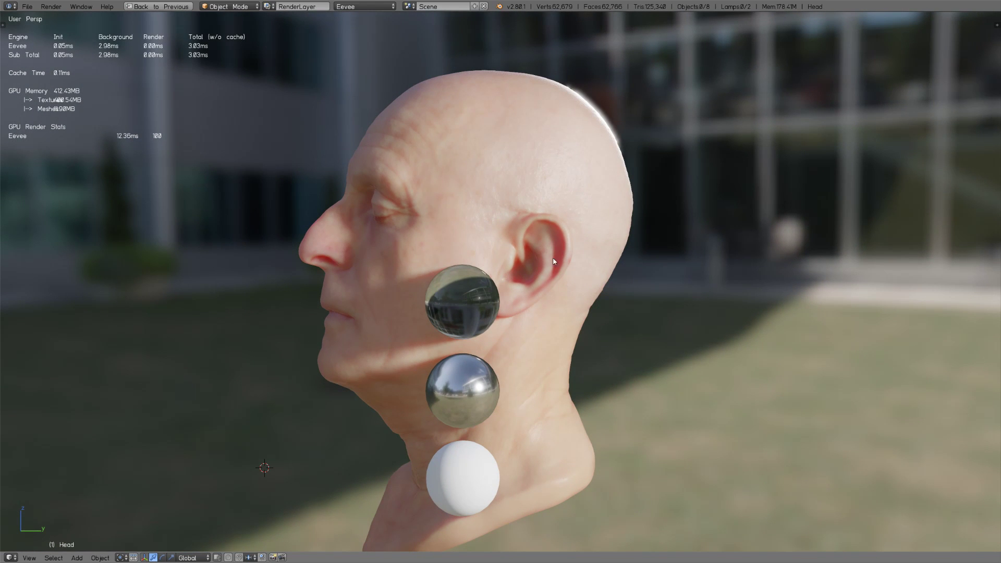
middle_click_drag(358, 306, 588, 315)
scroll(600, 291, "down", 2)
scroll(594, 300, "down", 3)
scroll(625, 271, "up", 5)
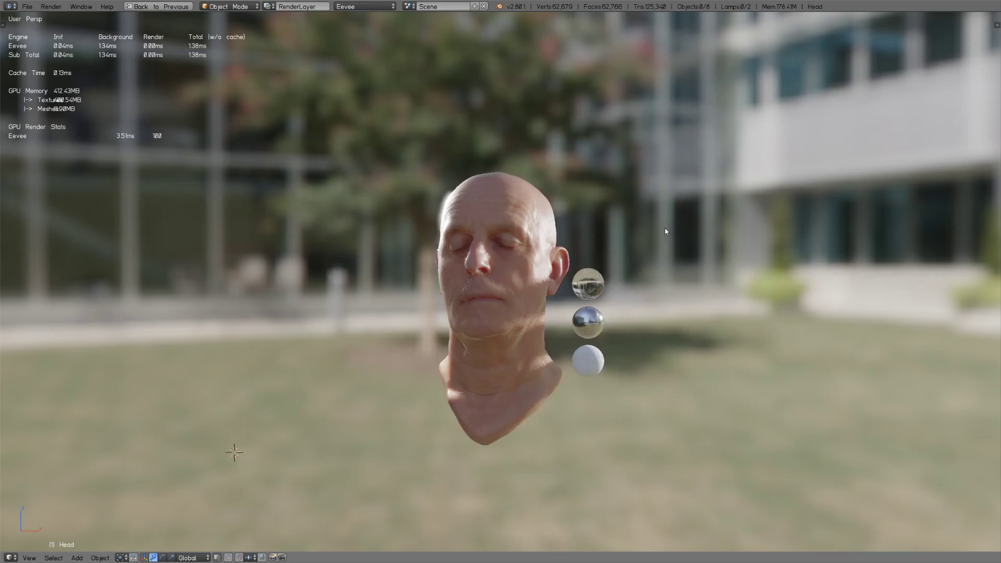
mouse_move(670, 231)
middle_mouse_down()
mouse_move(733, 242)
mouse_move(683, 217)
mouse_move(644, 255)
mouse_move(644, 276)
mouse_move(695, 219)
mouse_move(516, 243)
mouse_move(560, 258)
mouse_move(681, 236)
middle_mouse_up()
scroll(644, 255, "up", 4)
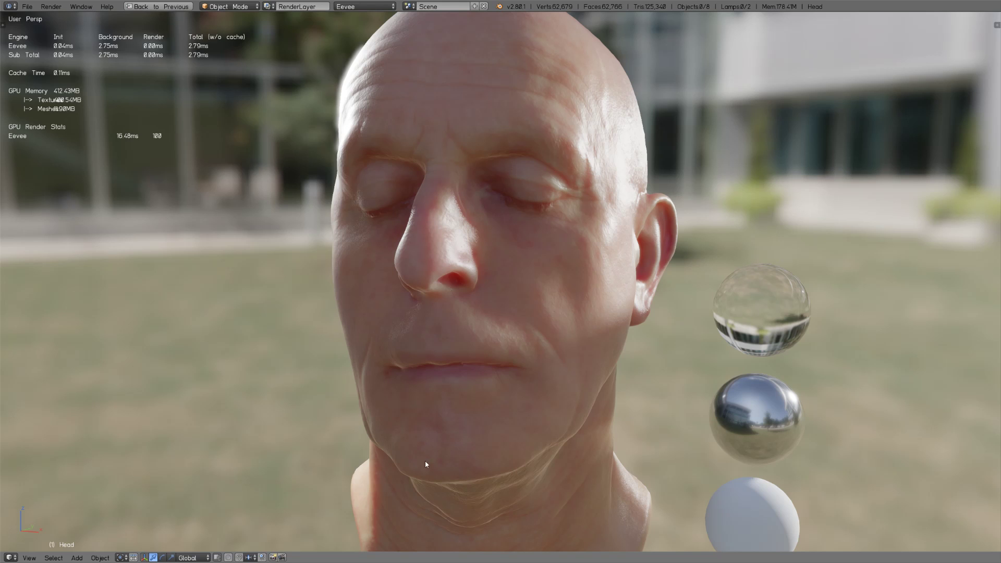
- Orbit and zoom around the head to a side profile, then select the head
middle_click_drag(426, 462, 712, 340)
scroll(646, 336, "up", 2)
scroll(713, 340, "up", 2)
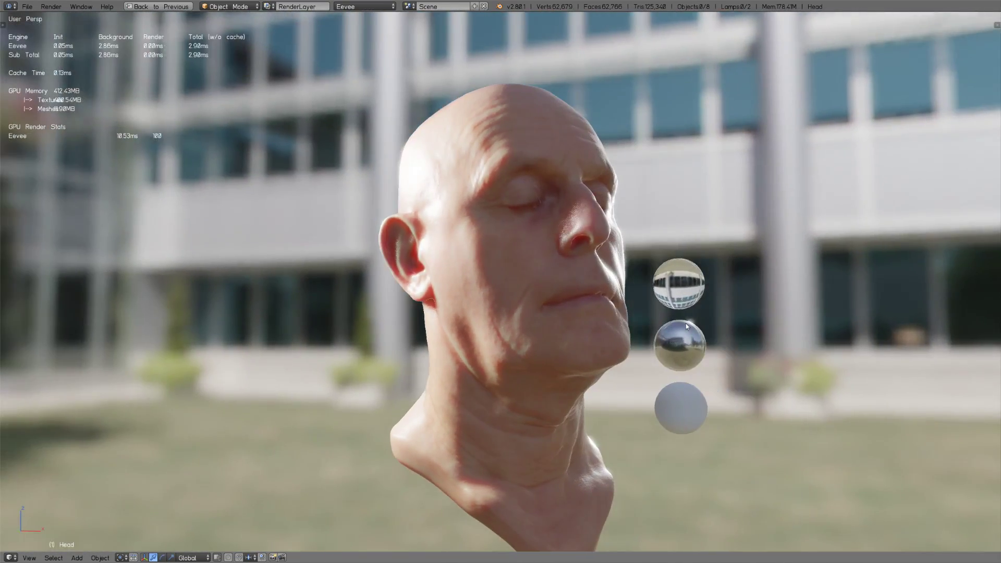
mouse_move(686, 323)
middle_mouse_down()
mouse_move(662, 311)
mouse_move(618, 319)
mouse_move(628, 252)
mouse_move(562, 319)
mouse_move(564, 385)
mouse_move(628, 309)
mouse_move(680, 307)
middle_mouse_up()
scroll(662, 311, "up", 1)
scroll(627, 311, "up", 3)
scroll(640, 270, "down", 3)
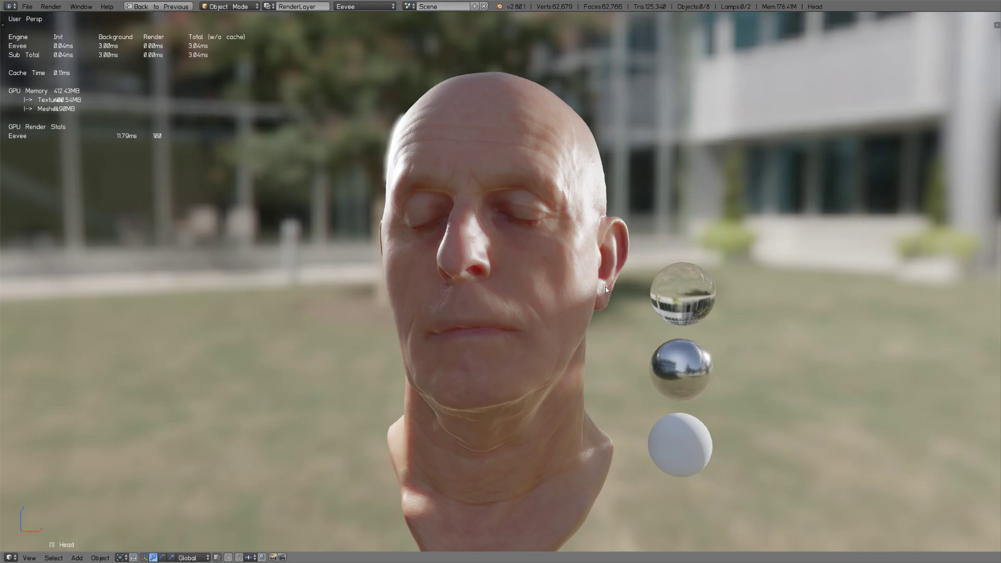
middle_click_drag(589, 301, 609, 301)
middle_click_drag(629, 353, 594, 304)
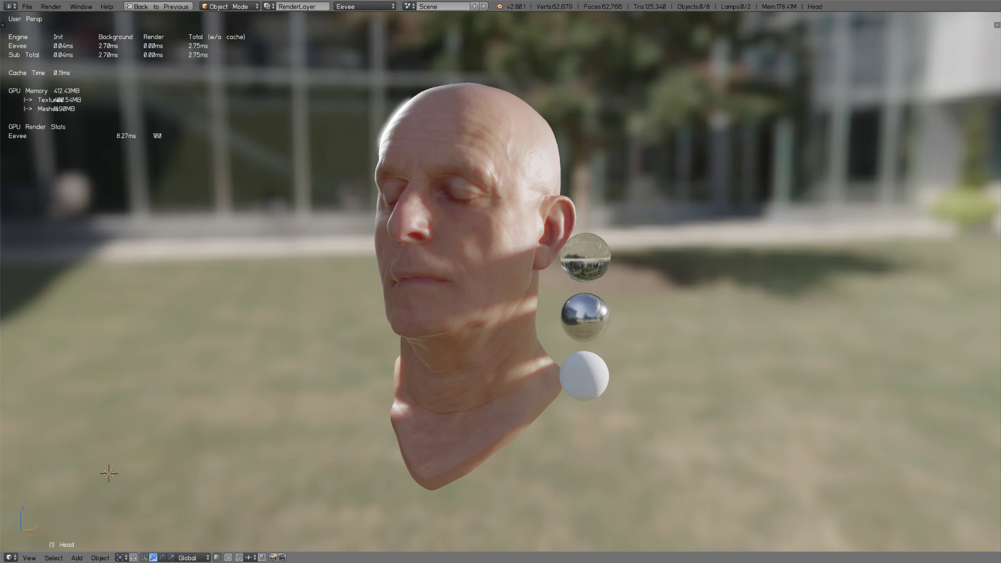
scroll(567, 276, "up", 2)
middle_click_drag(596, 239, 577, 268)
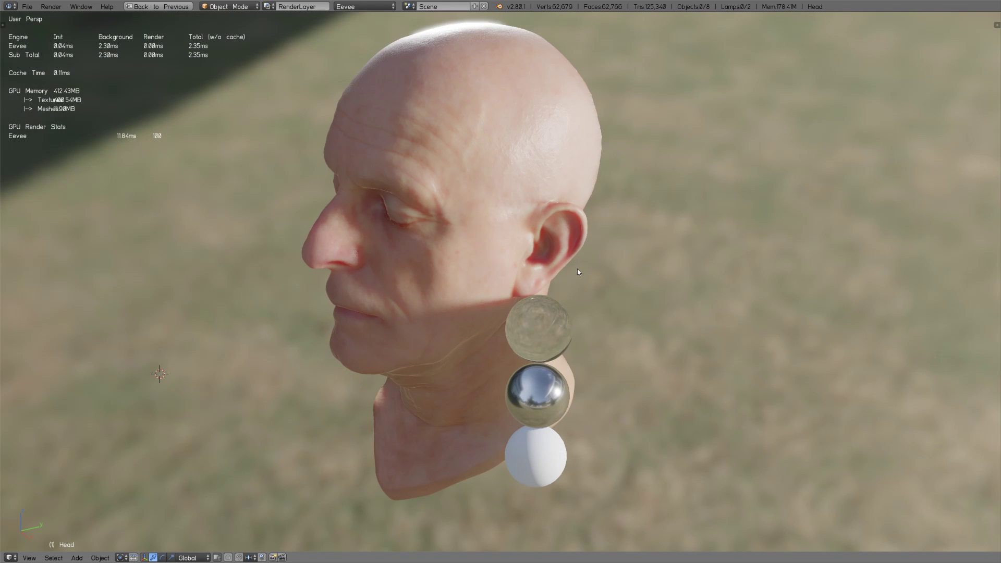
right_click(516, 207)
- Return to the split Modelling layout and orbit around the head
key("ctrl+space")
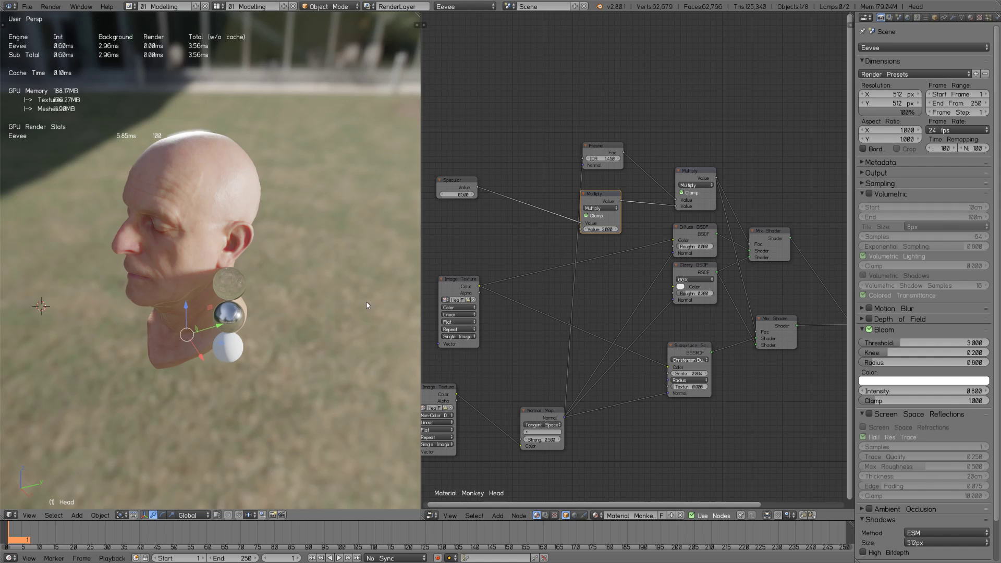
middle_click_drag(366, 302, 333, 311)
scroll(334, 285, "up", 4)
scroll(320, 295, "down", 3)
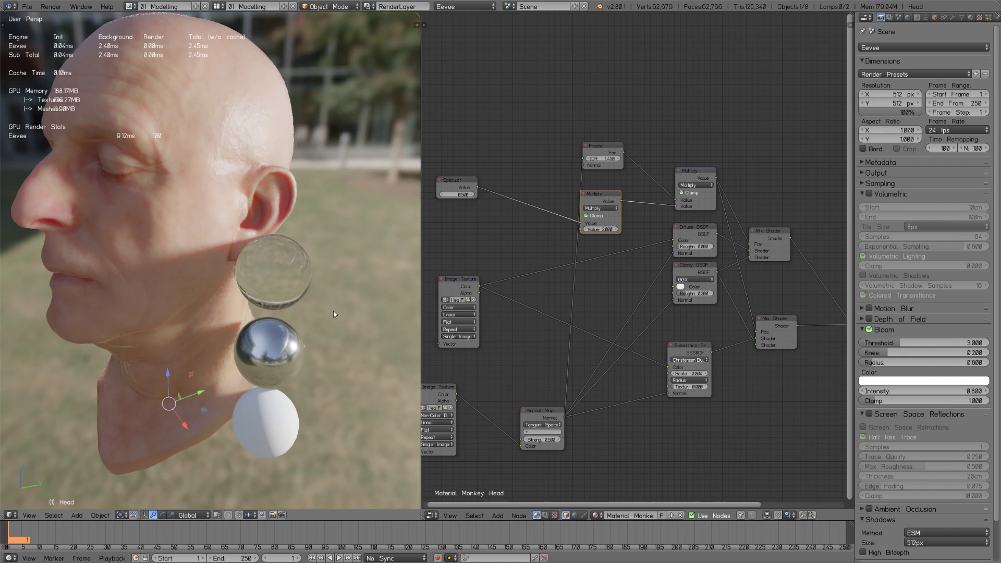
mouse_move(315, 254)
middle_mouse_down()
mouse_move(297, 254)
mouse_move(328, 243)
middle_mouse_up()
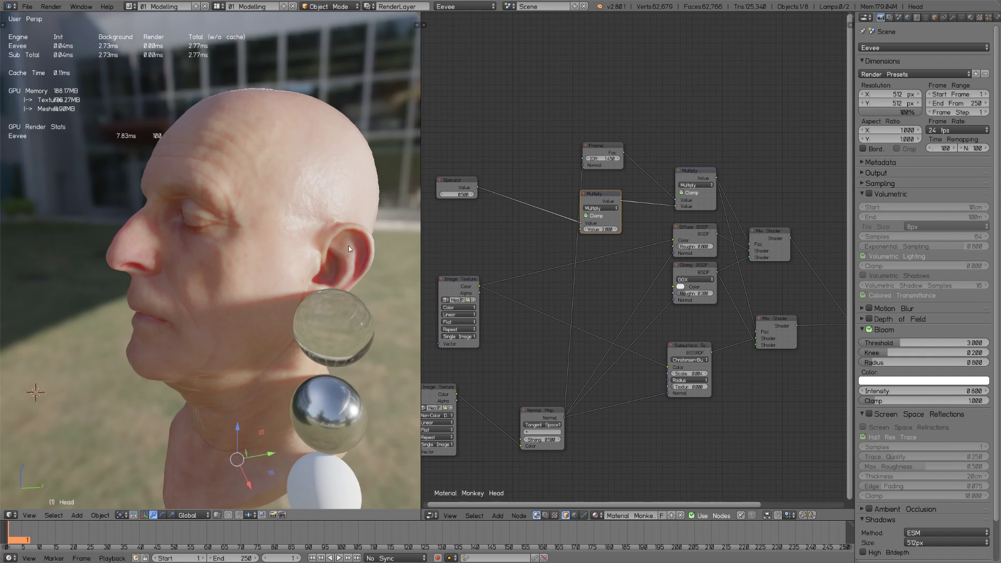
- Try Gaussian subsurface falloff, then switch it back to Christensen-Burley
left_click(698, 359)
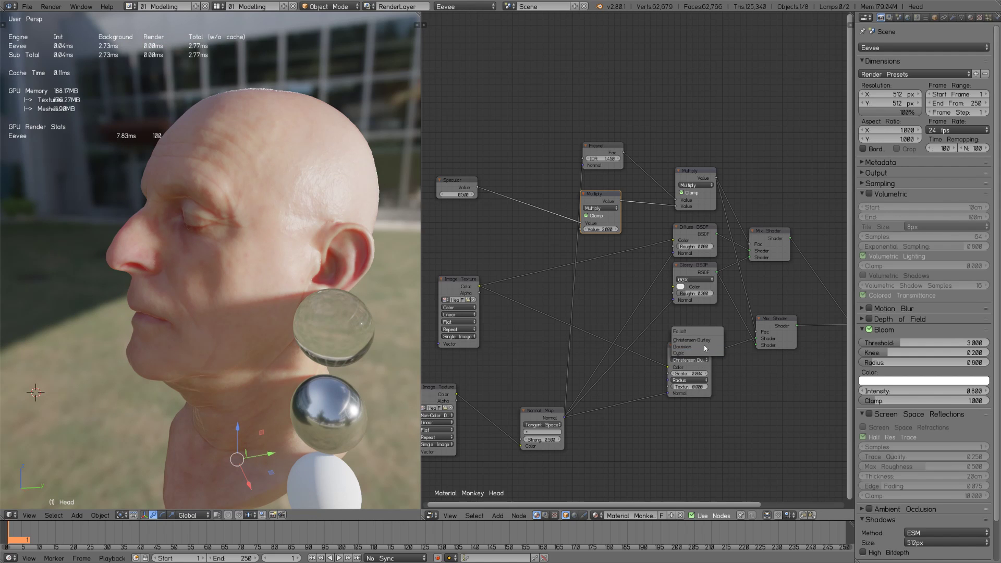
left_click(703, 345)
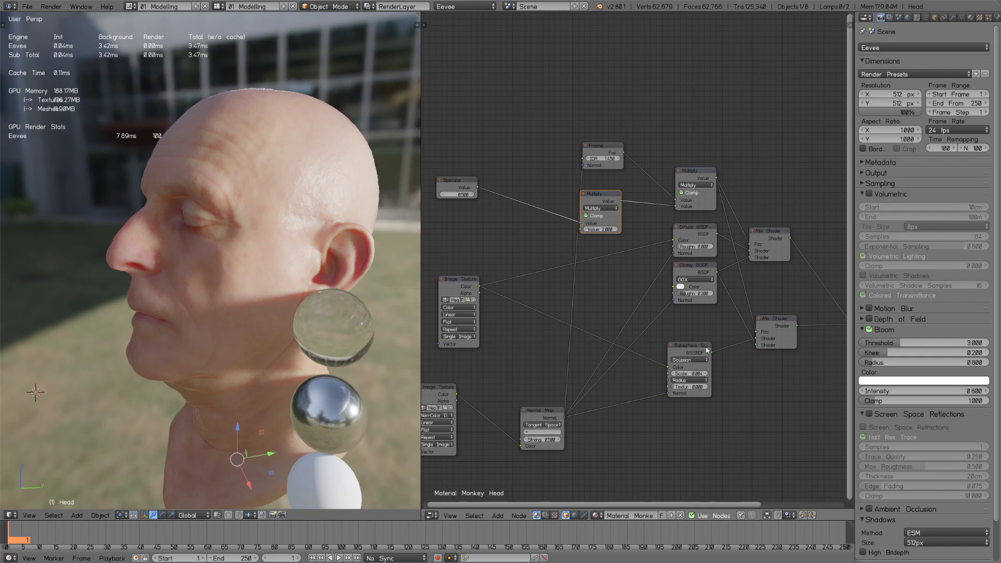
left_click(699, 362)
left_click(702, 340)
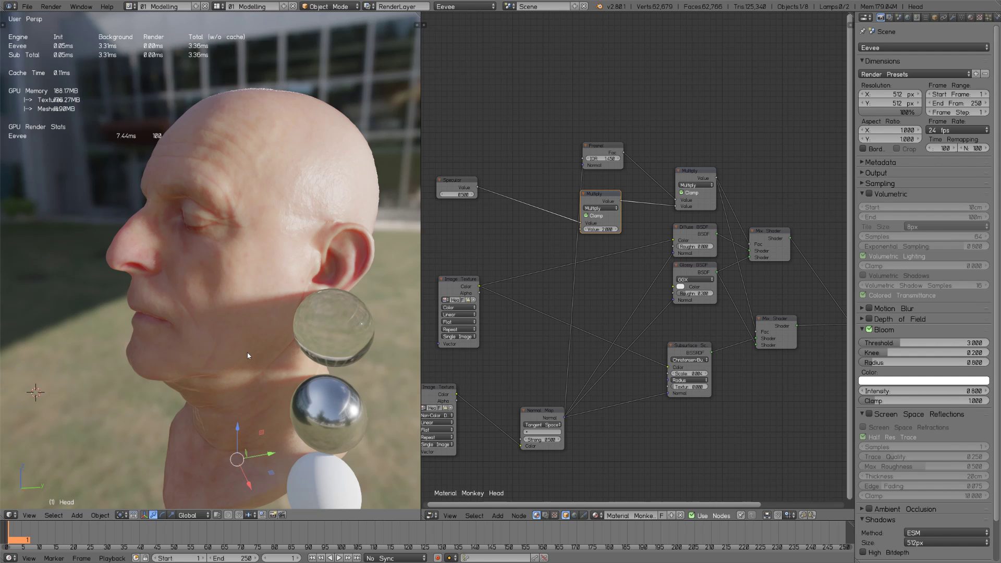
- Compare the skin in an enlarged 3D view, then maximize the node tree
middle_click_drag(271, 299, 332, 266)
key("shift+space")
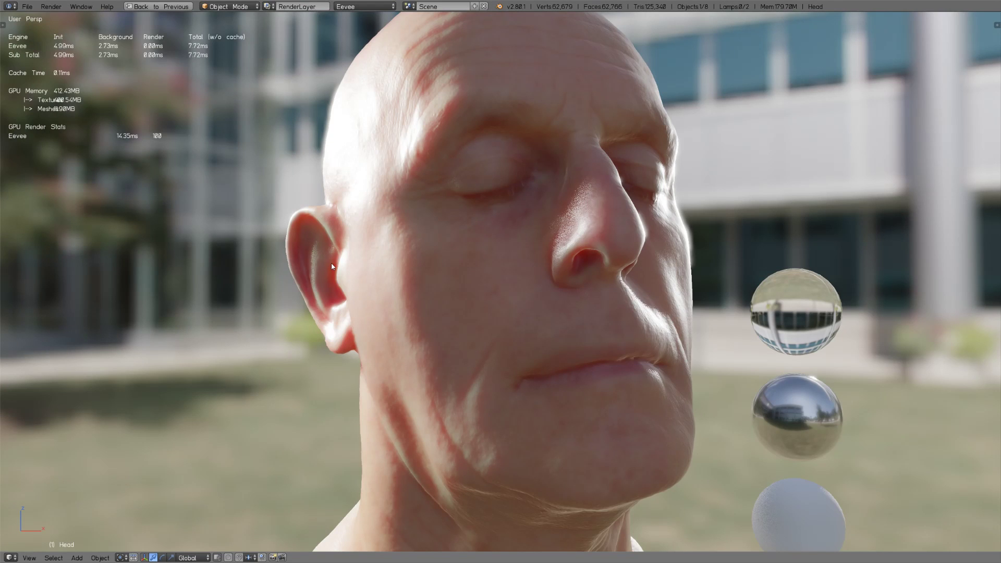
mouse_move(652, 276)
middle_mouse_down()
mouse_move(603, 290)
mouse_move(648, 257)
middle_mouse_up()
key("shift+space")
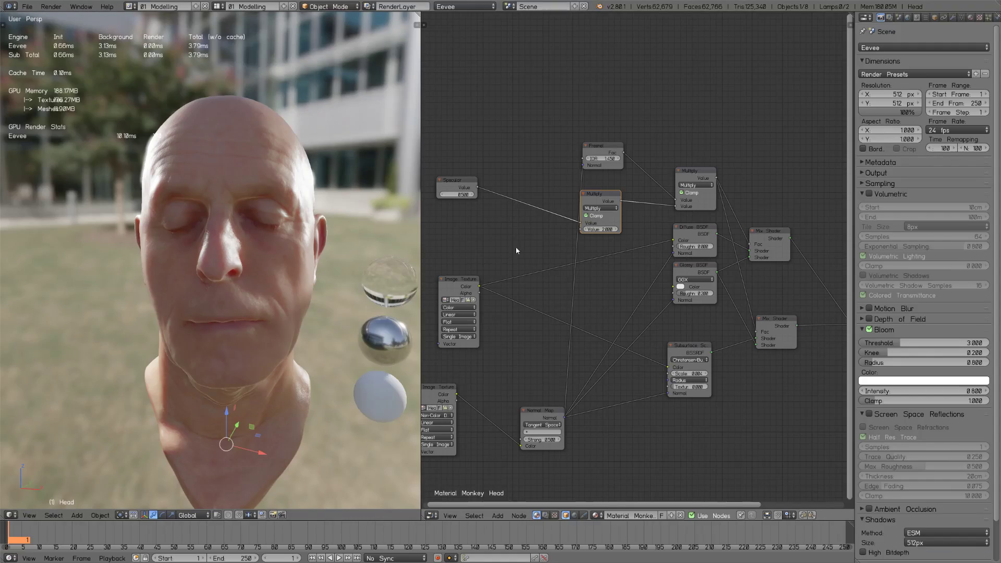
key("shift+space")
scroll(563, 349, "up", 4)
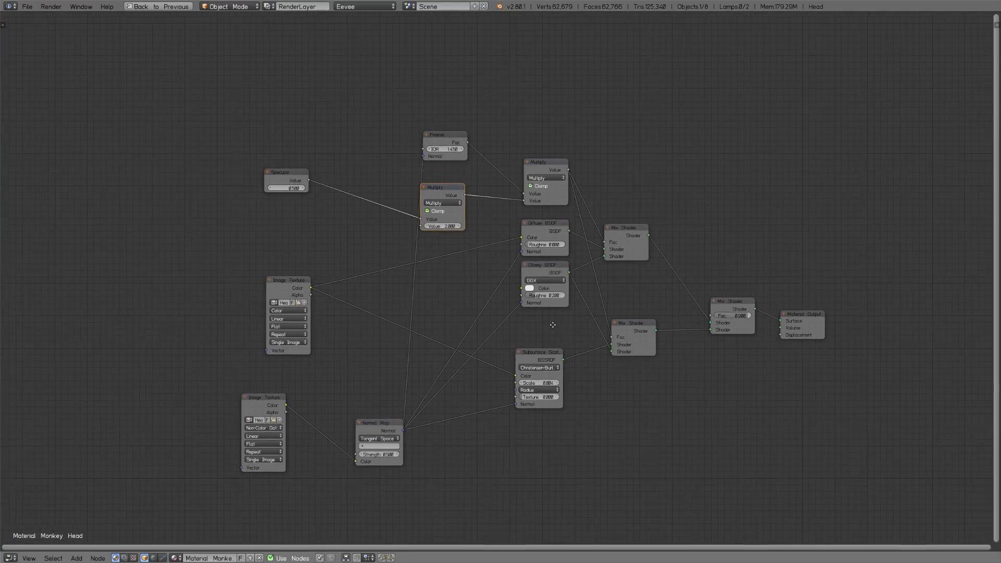
- Reposition the Specular, Multiply, Fresnel and upper Mix Shader nodes
middle_click_drag(602, 321, 575, 298)
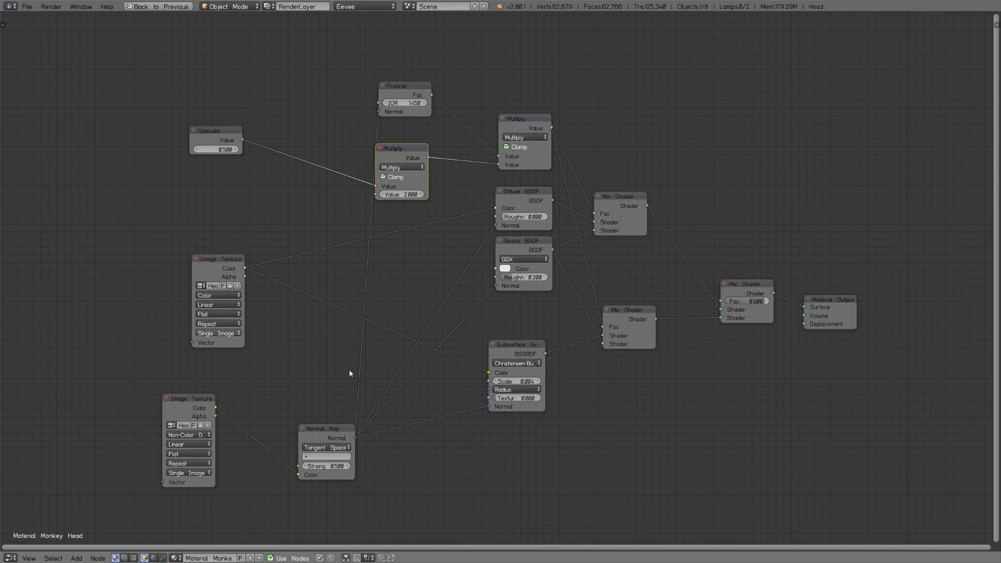
left_click_drag(218, 137, 228, 187)
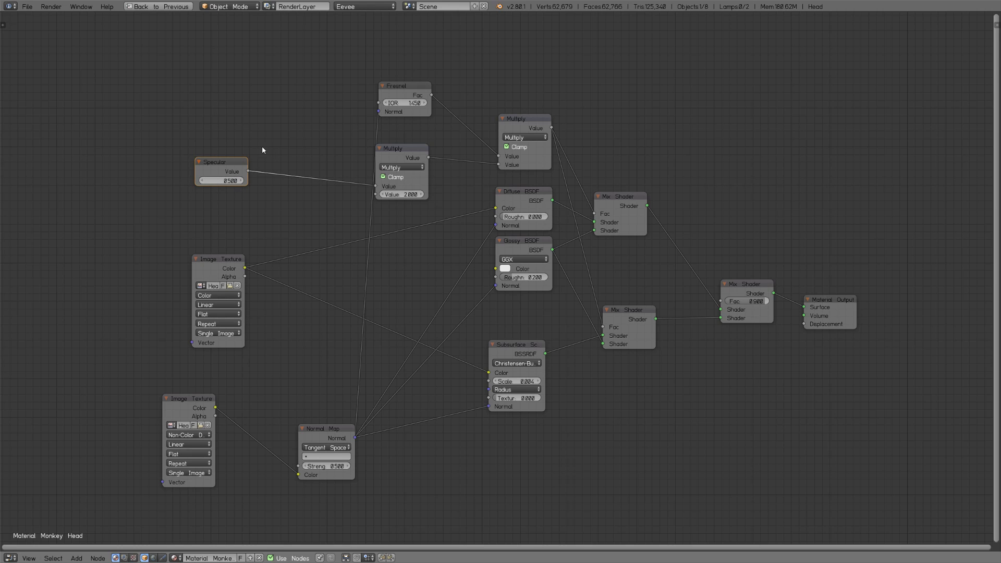
left_click_drag(396, 153, 411, 160)
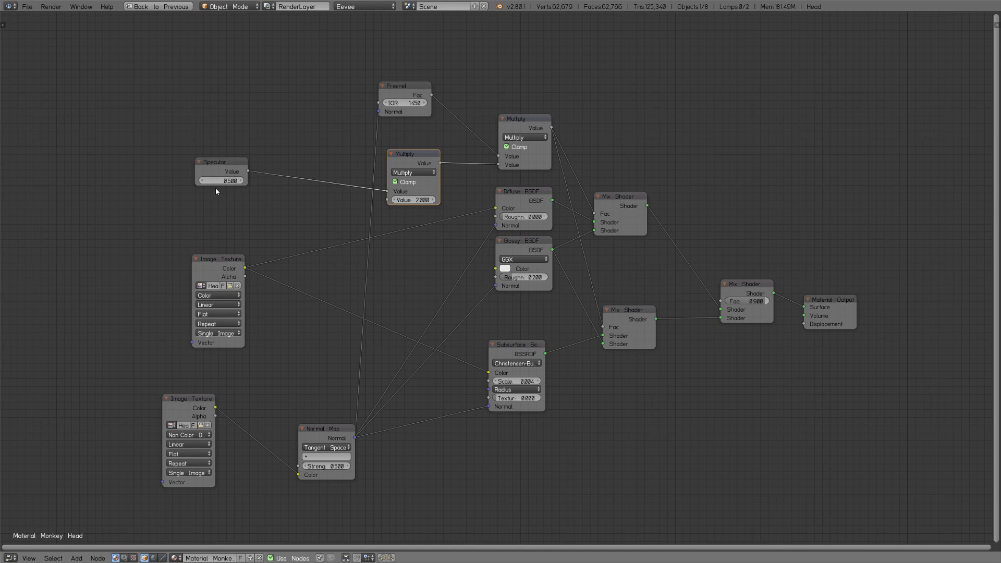
left_click_drag(425, 157, 422, 157)
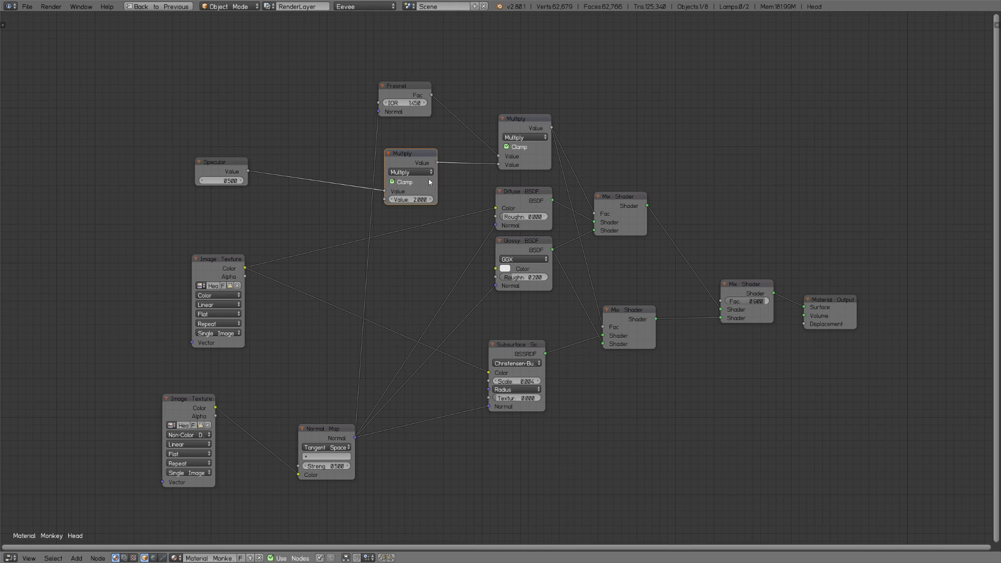
left_click_drag(407, 86, 402, 95)
left_click_drag(514, 134, 512, 128)
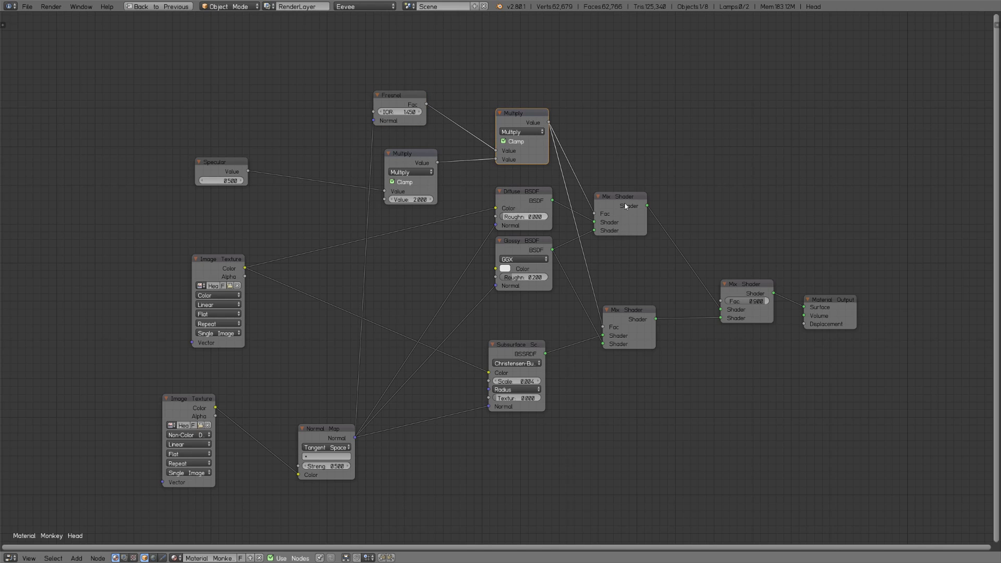
left_click_drag(628, 206, 643, 202)
- Move Diffuse and Glossy together, shift Subsurface Scattering left, and align both Mix Shaders
left_click(533, 204)
left_click(527, 270, "shift")
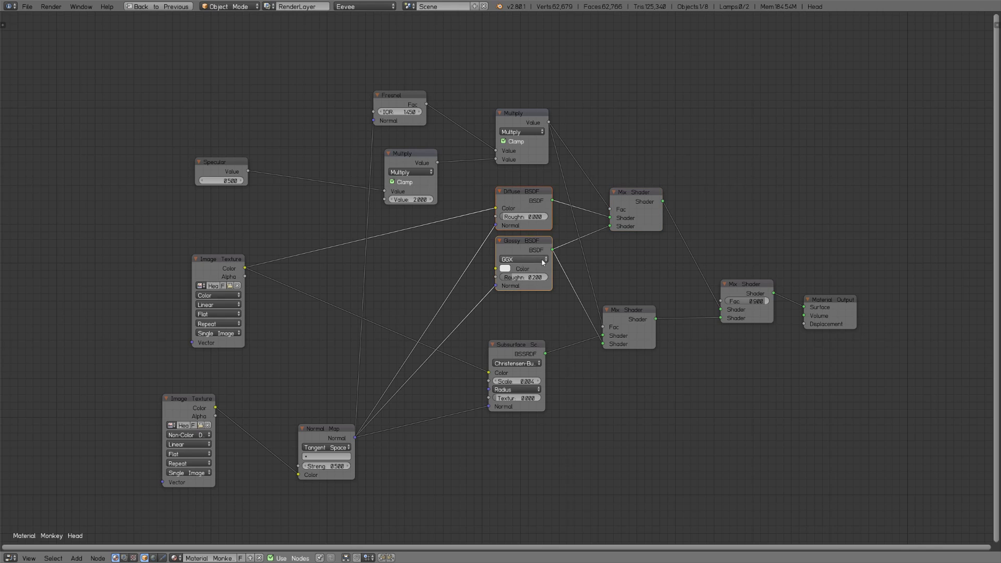
mouse_move(543, 226)
left_mouse_down()
mouse_move(518, 262)
mouse_move(532, 224)
left_mouse_up()
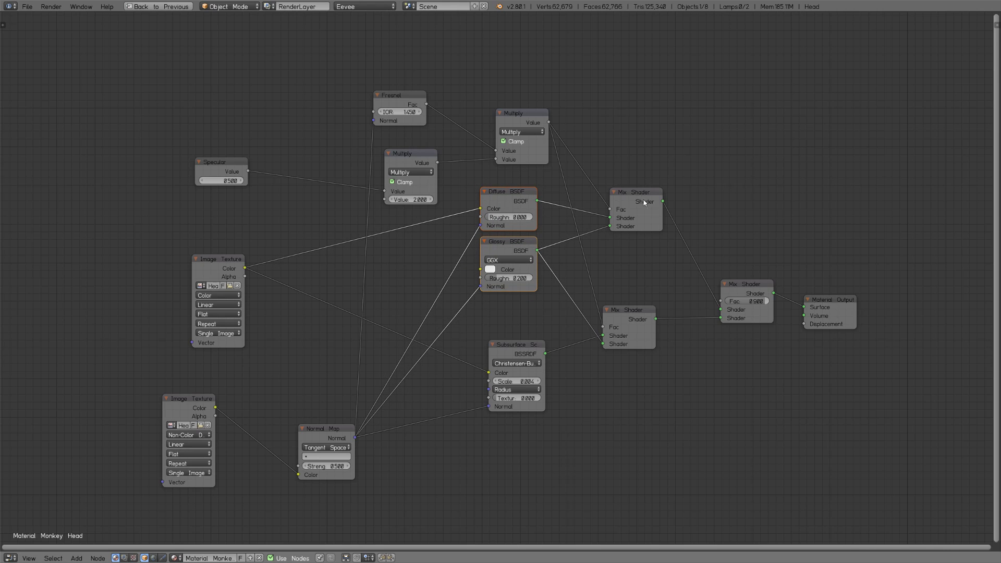
left_click_drag(639, 192, 639, 198)
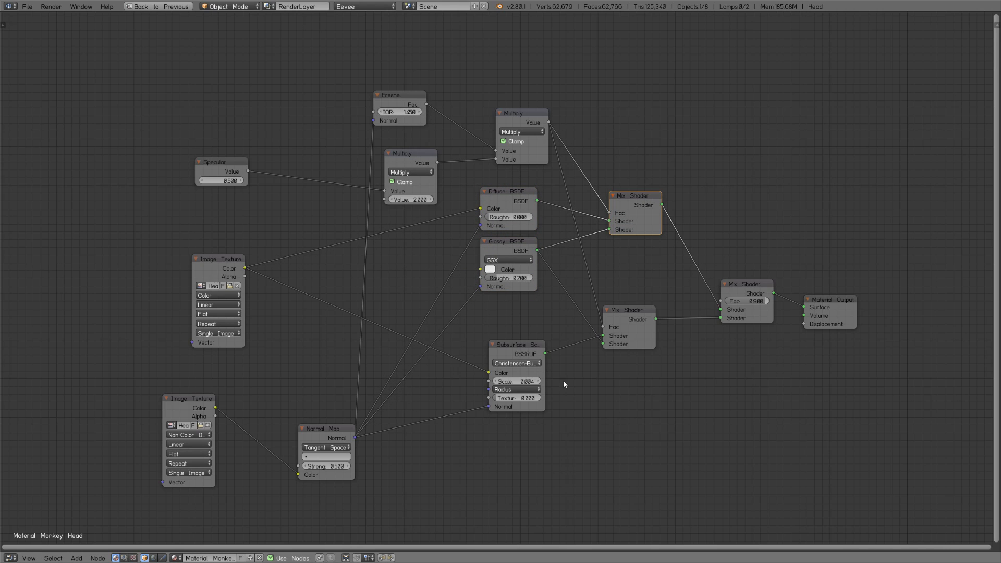
left_click_drag(516, 357, 500, 357)
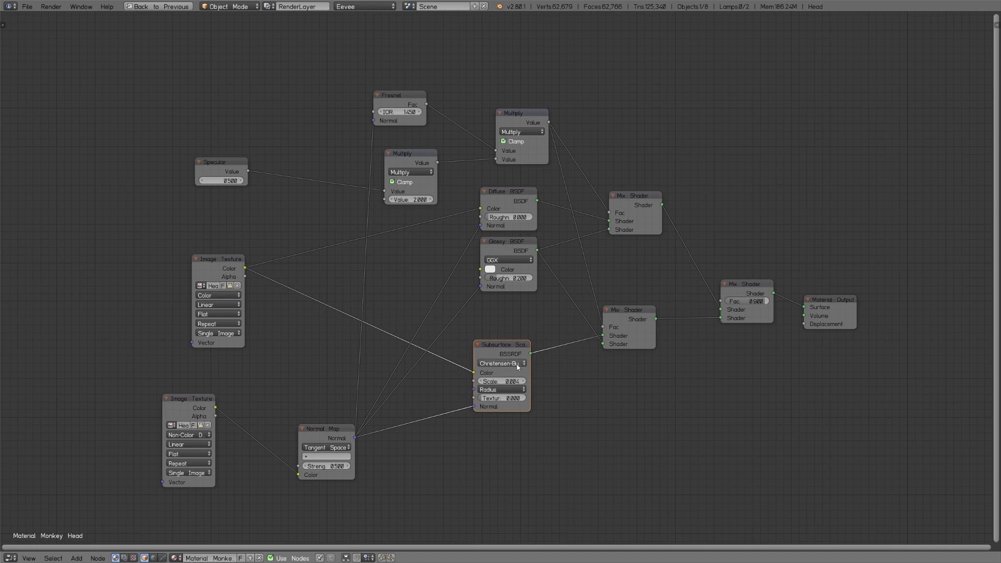
left_click_drag(631, 317, 637, 297)
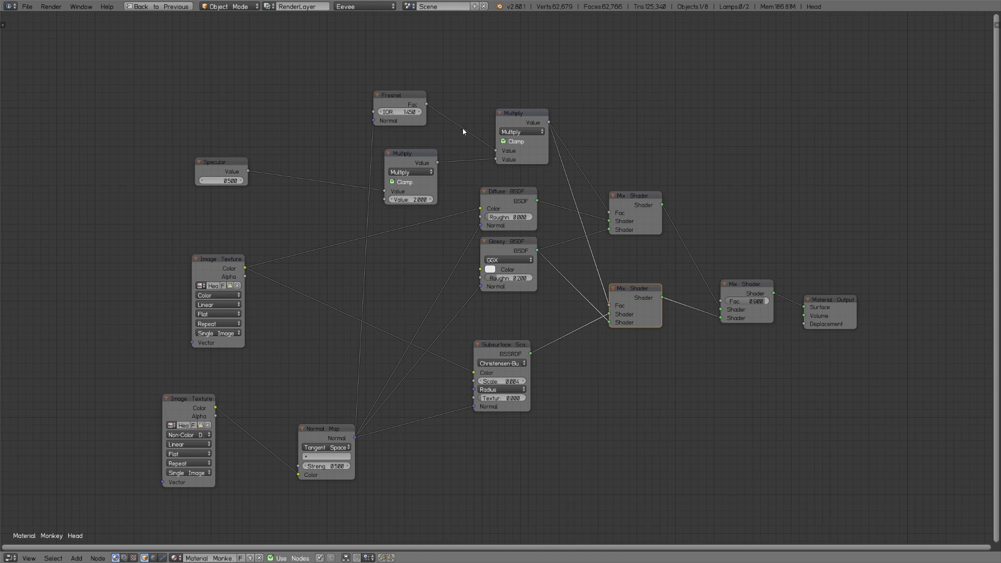
- Move the Glossy BSDF node lower, then select Glossy and Diffuse BSDF
left_click(528, 251)
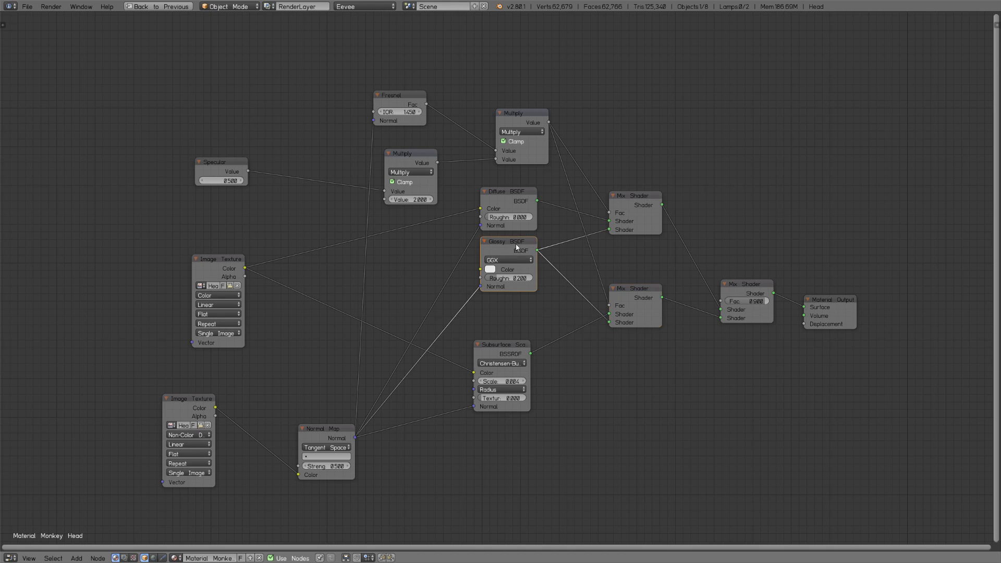
key("g")
left_click(516, 270)
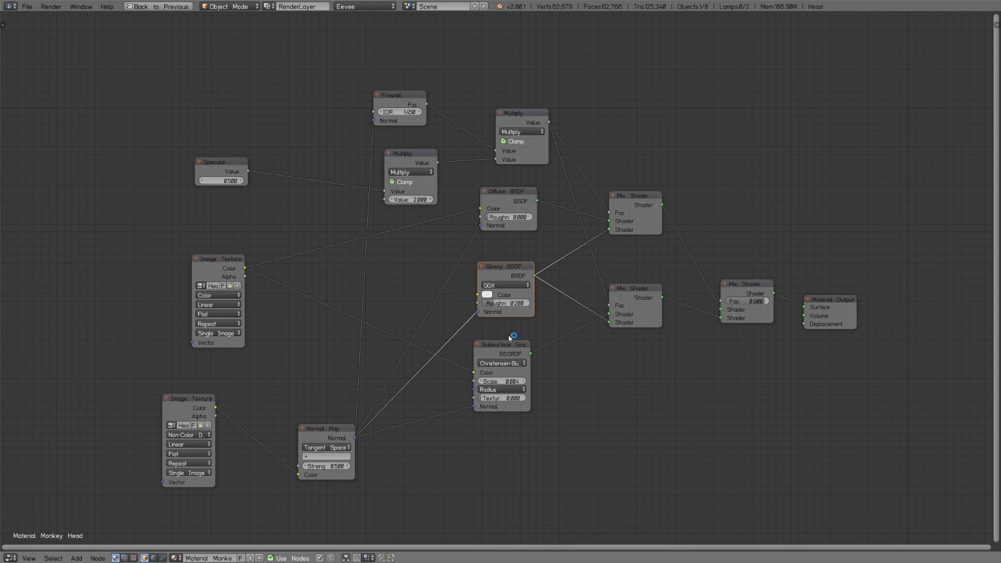
left_click(509, 351)
left_click(516, 285)
left_click(519, 196, "shift")
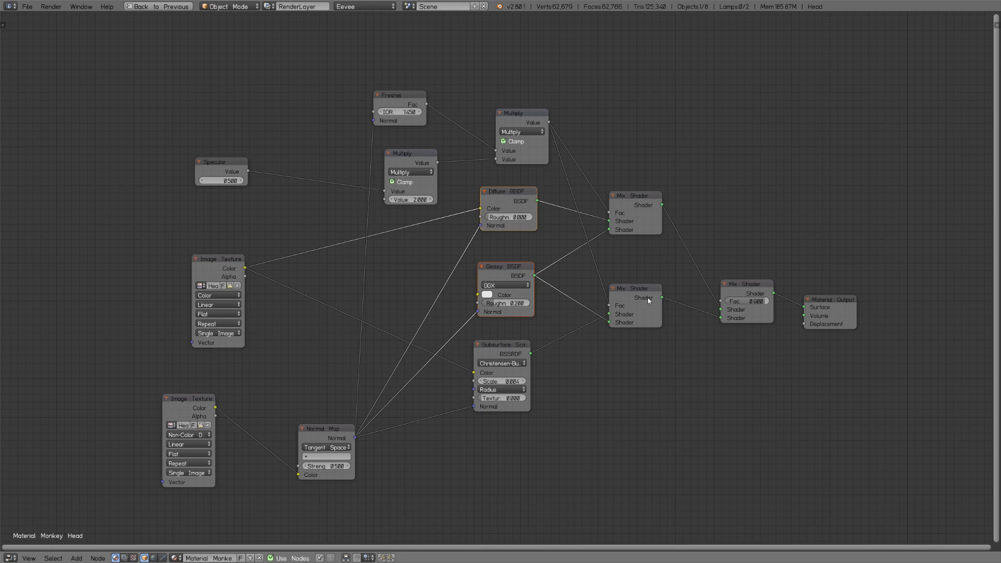
- Move both Image Textures and the Normal Map to the lower left; raise final Mix Shader and Output
key("a")
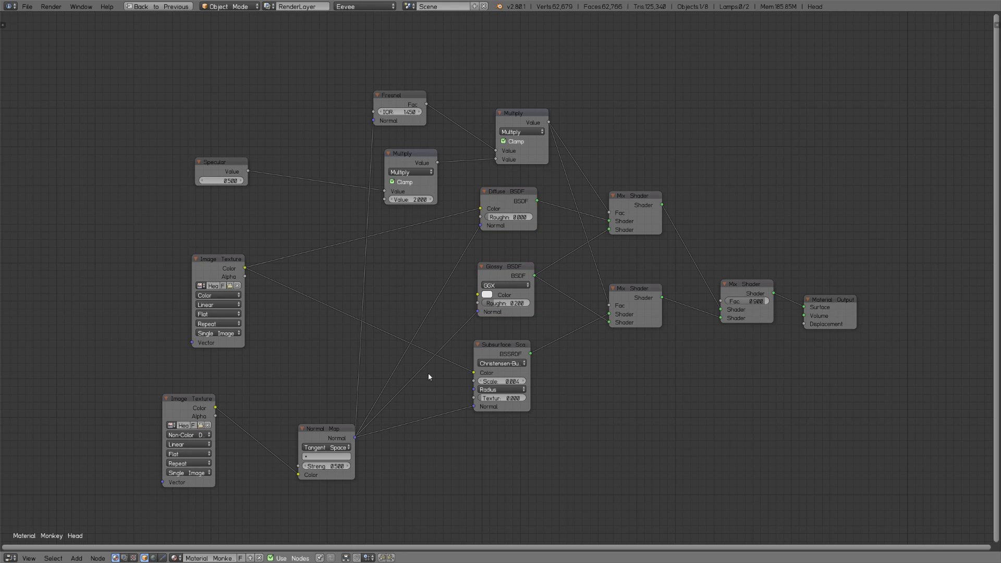
key("b")
left_click_drag(114, 282, 385, 420)
key("g")
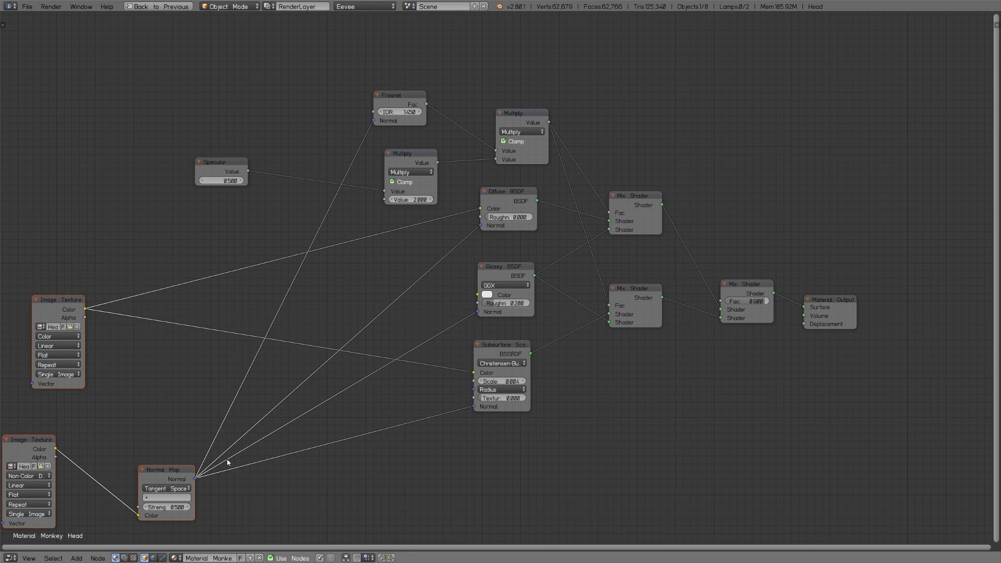
left_click(223, 464)
left_click_drag(52, 319, 24, 355)
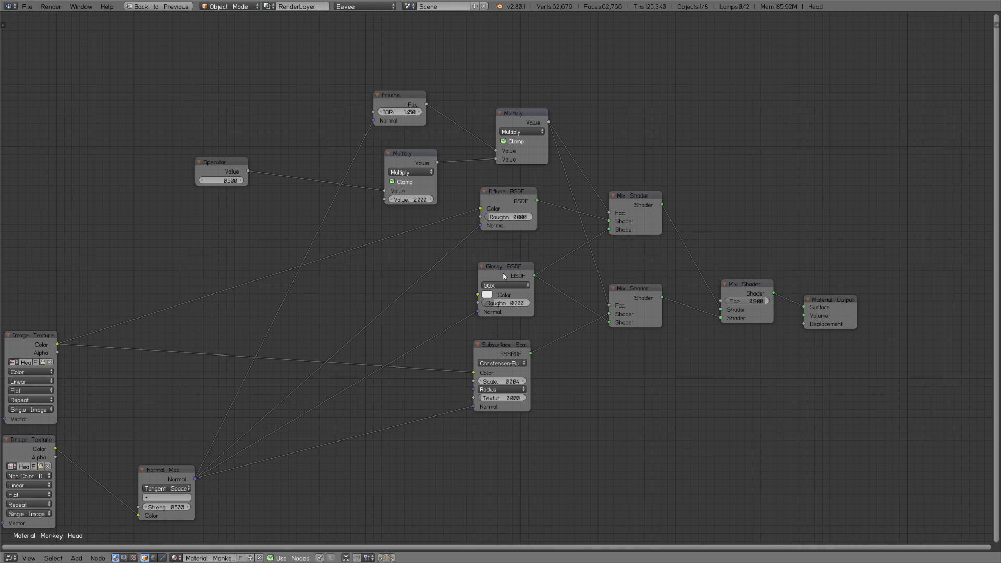
left_click_drag(760, 289, 755, 239)
left_click_drag(838, 307, 846, 253)
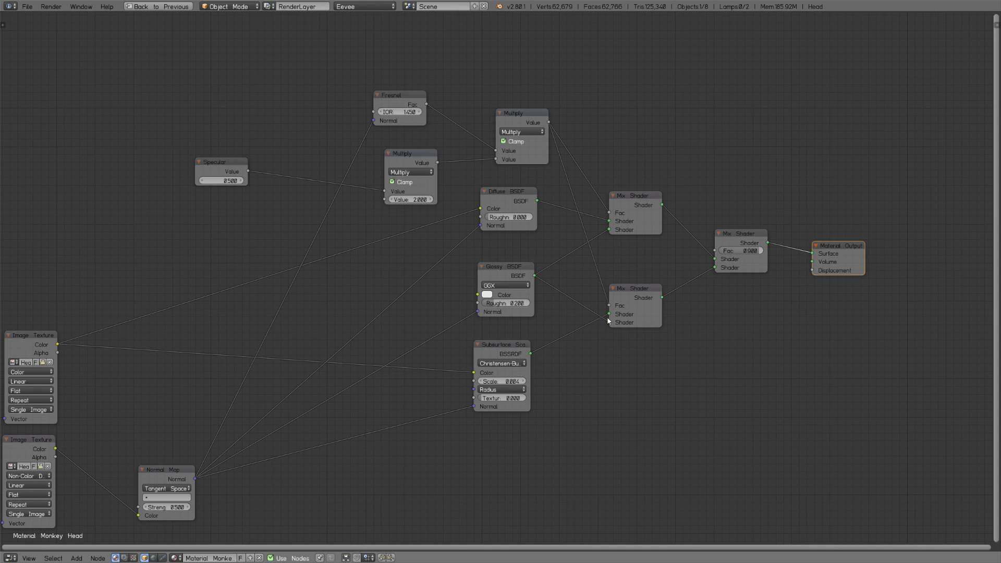
- Set the final Mix Shader Fac to 0 and orbit the head to compare
key("ctrl+space")
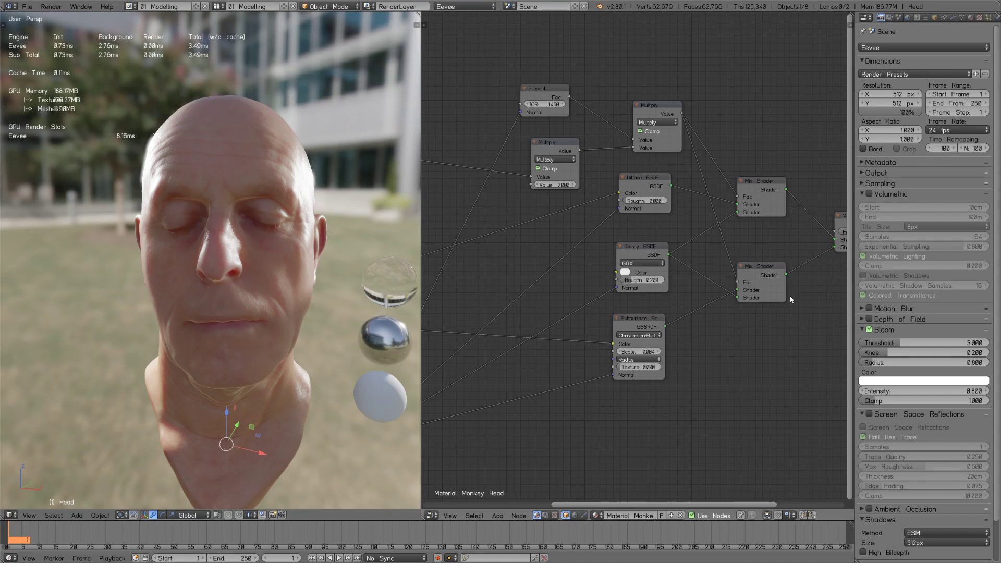
scroll(738, 243, "up", 3)
left_click(742, 252)
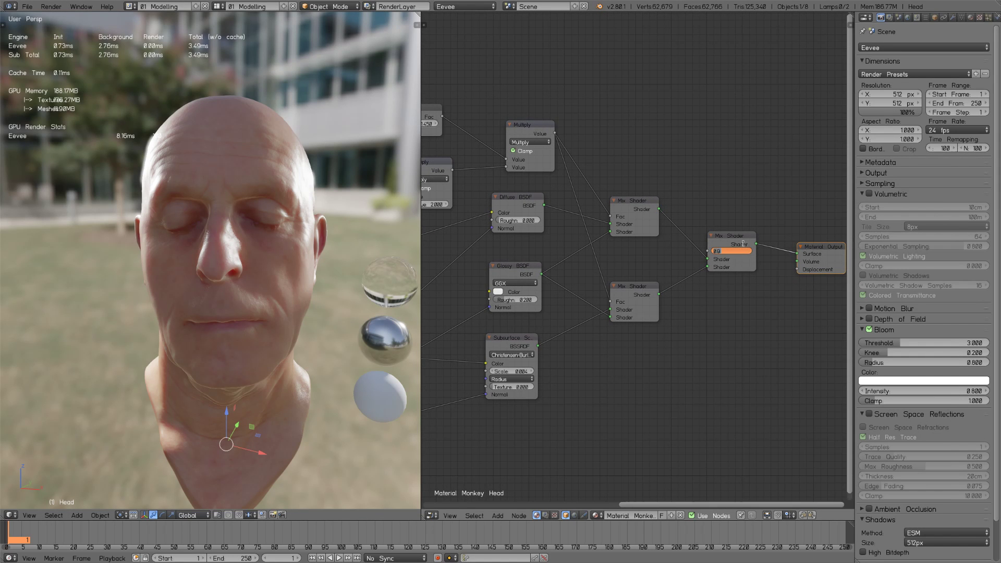
type("0")
key("Return")
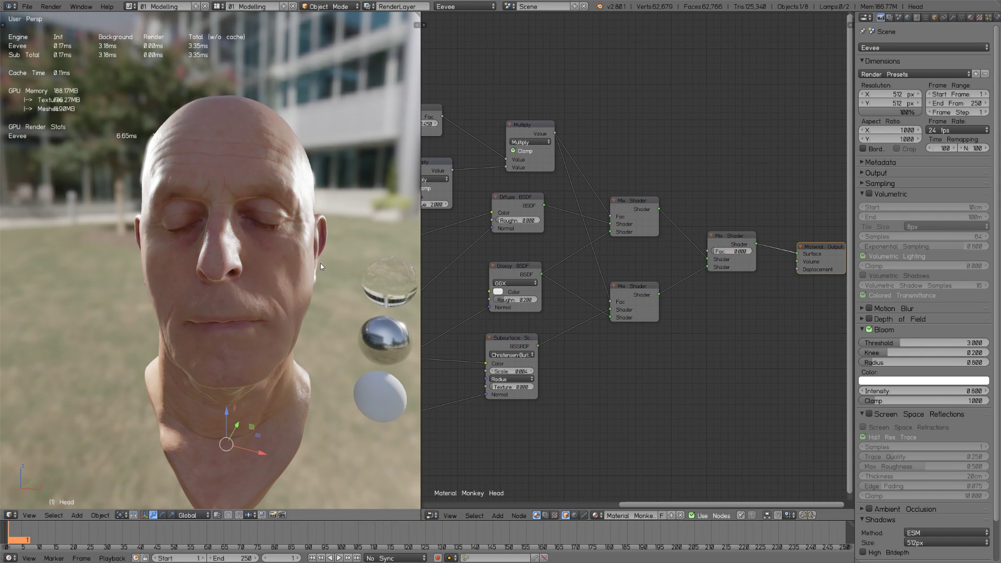
middle_click_drag(308, 267, 282, 221)
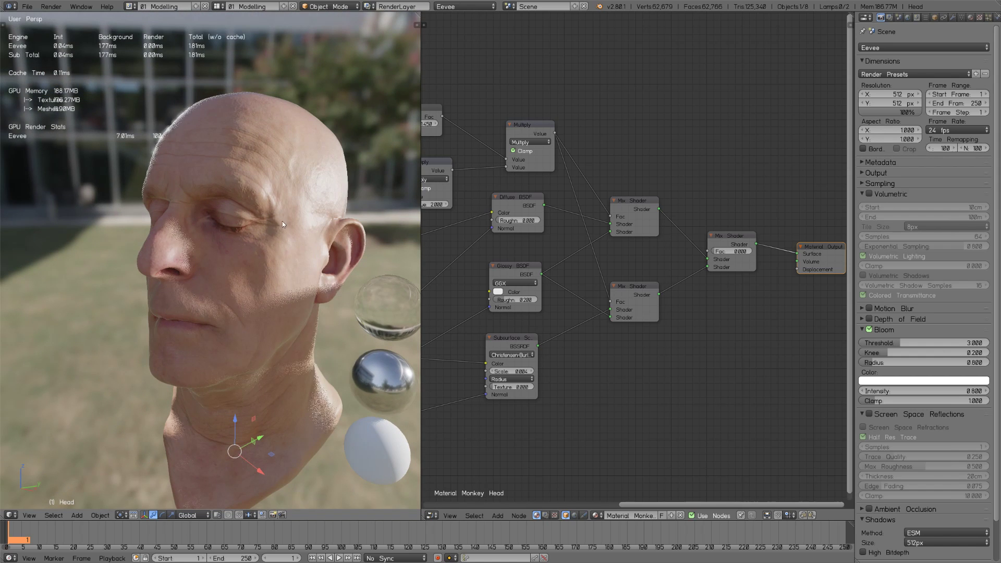
middle_click_drag(186, 217, 196, 214)
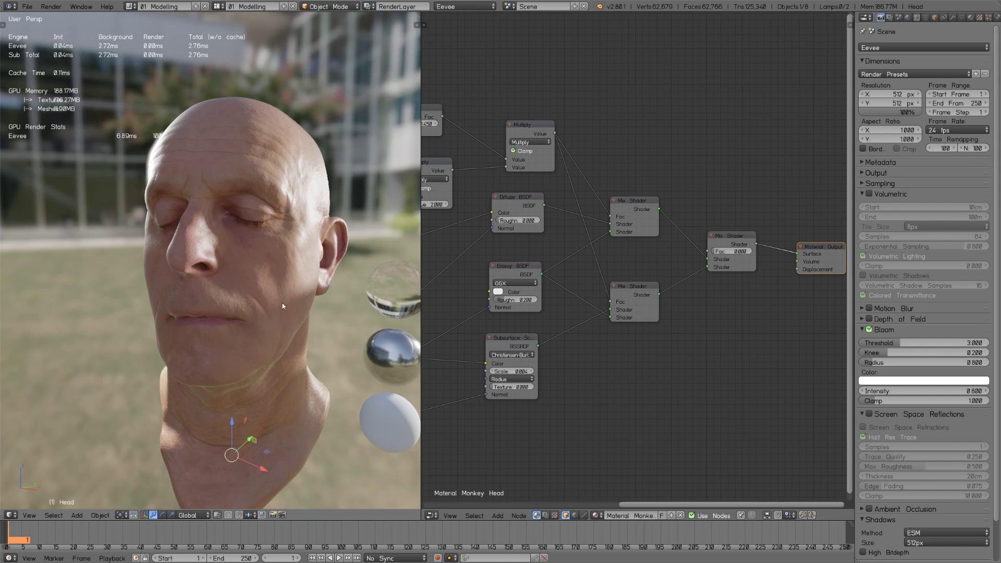
mouse_move(270, 279)
middle_mouse_down()
mouse_move(313, 274)
mouse_move(255, 277)
mouse_move(275, 295)
middle_mouse_up()
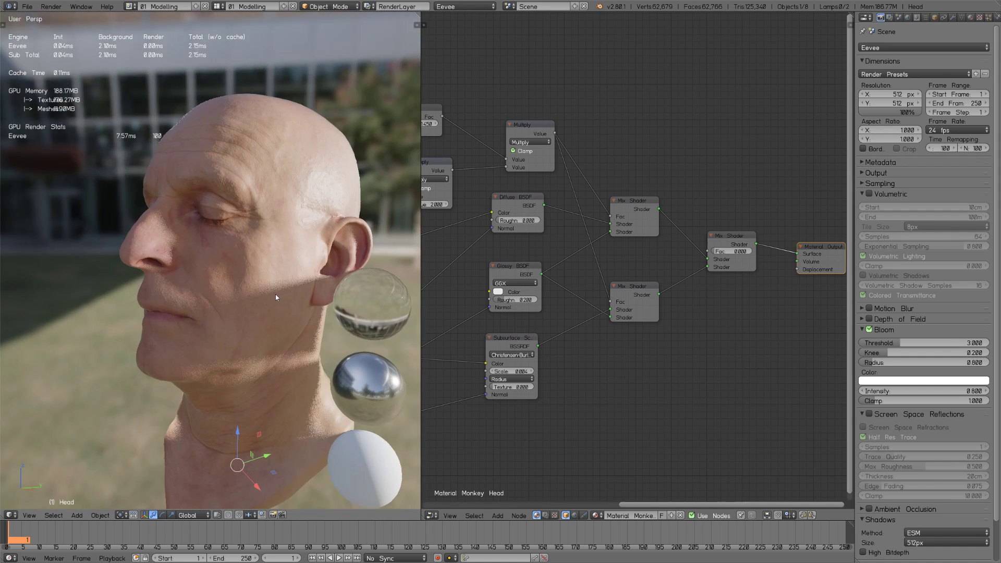
- Try a Fac of 1, then settle on 0.750 and orbit the head
left_click(732, 251)
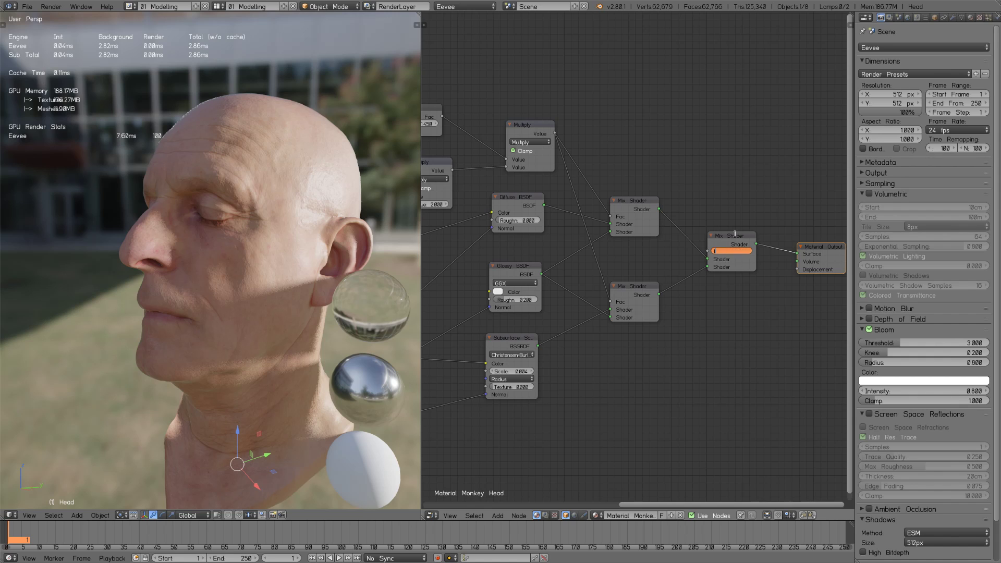
type("1")
key("Return")
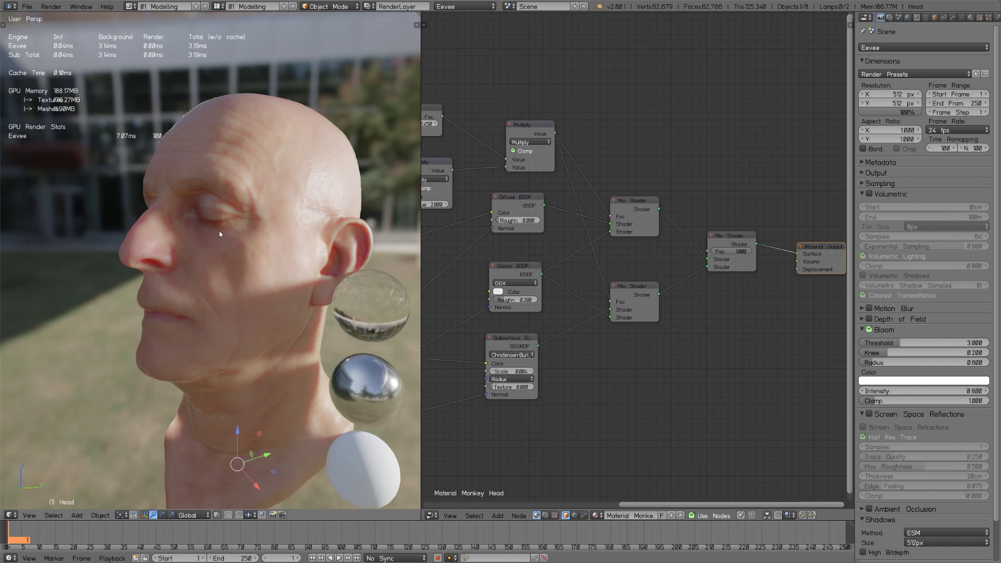
left_click(744, 254)
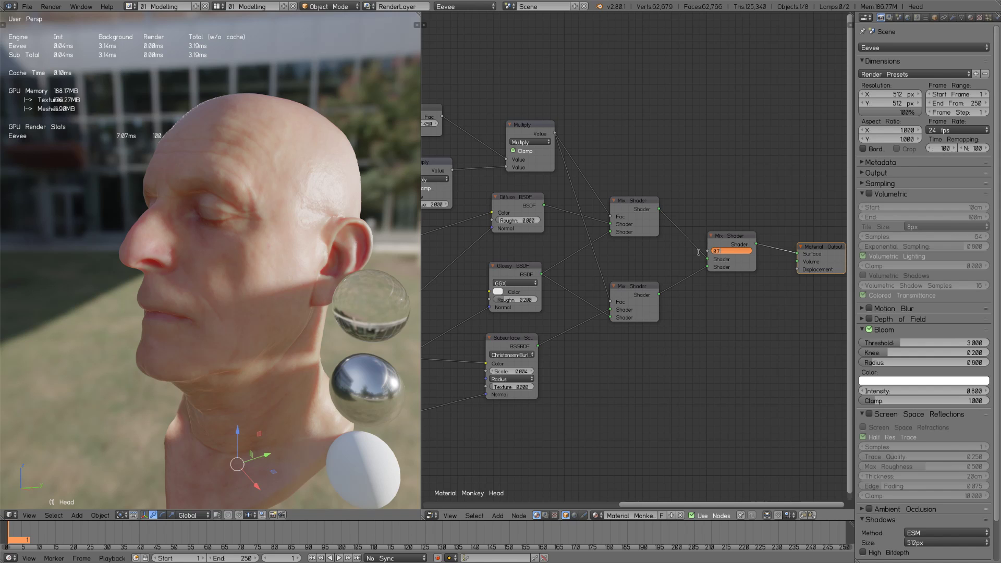
key("Return")
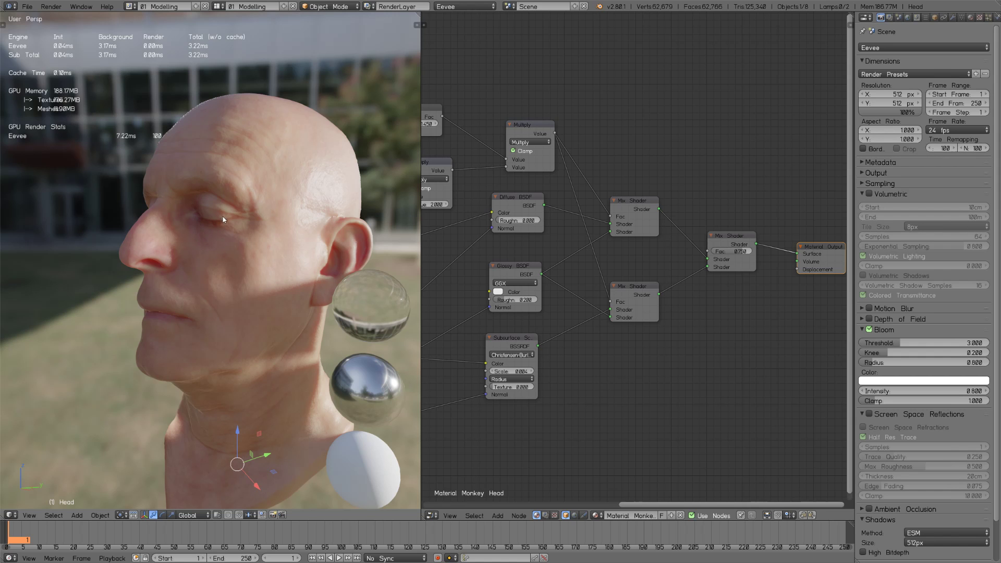
middle_click_drag(222, 274, 227, 228)
- Set the Subsurface Scattering Scale to 0.100, then raise it to 0.200
middle_click_drag(234, 270, 282, 354)
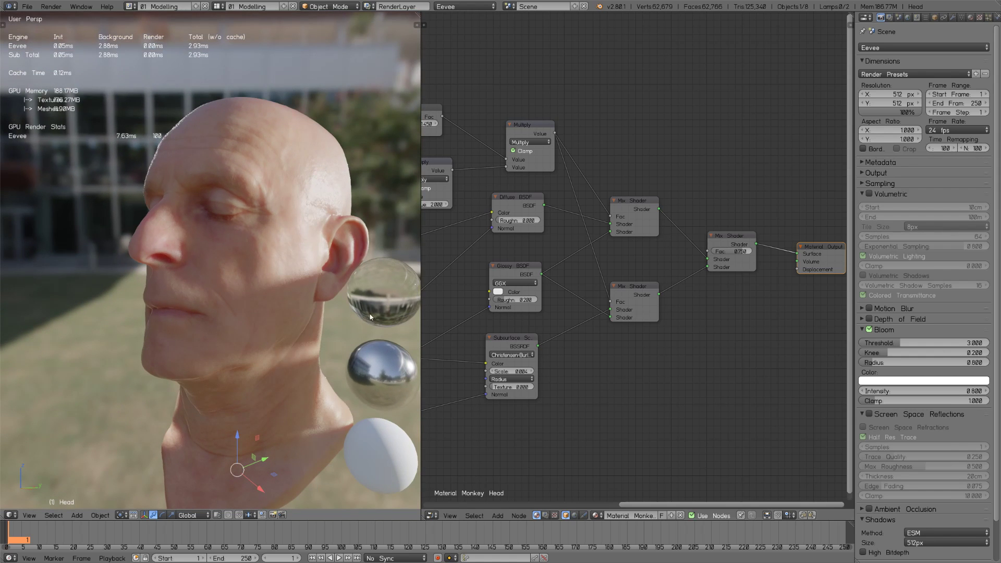
middle_click_drag(589, 315, 734, 294)
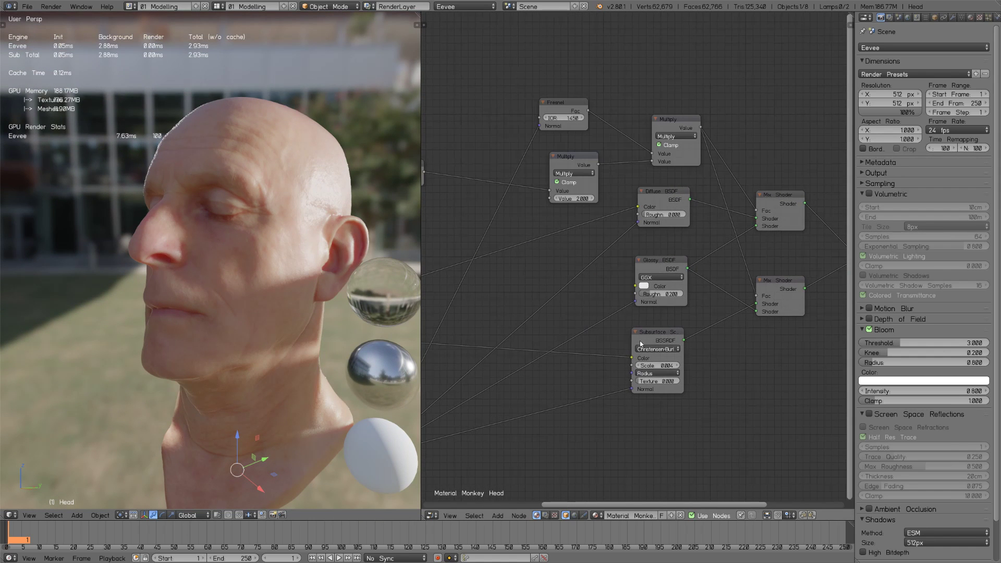
left_click(666, 367)
type("1")
key("Return")
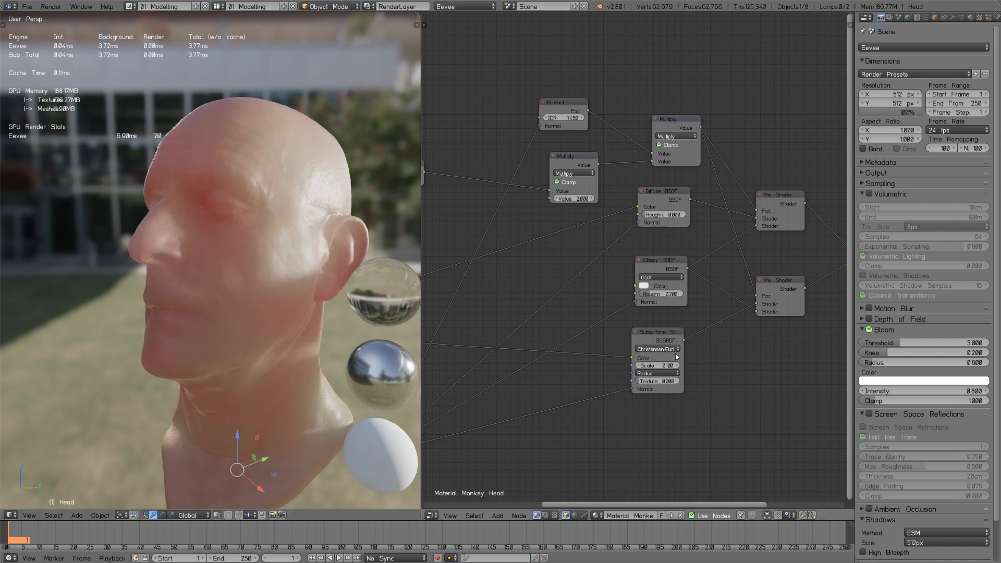
mouse_move(274, 273)
middle_mouse_down()
mouse_move(264, 283)
mouse_move(277, 270)
mouse_move(314, 268)
mouse_move(319, 298)
mouse_move(267, 270)
mouse_move(228, 303)
middle_mouse_up()
left_click(676, 366)
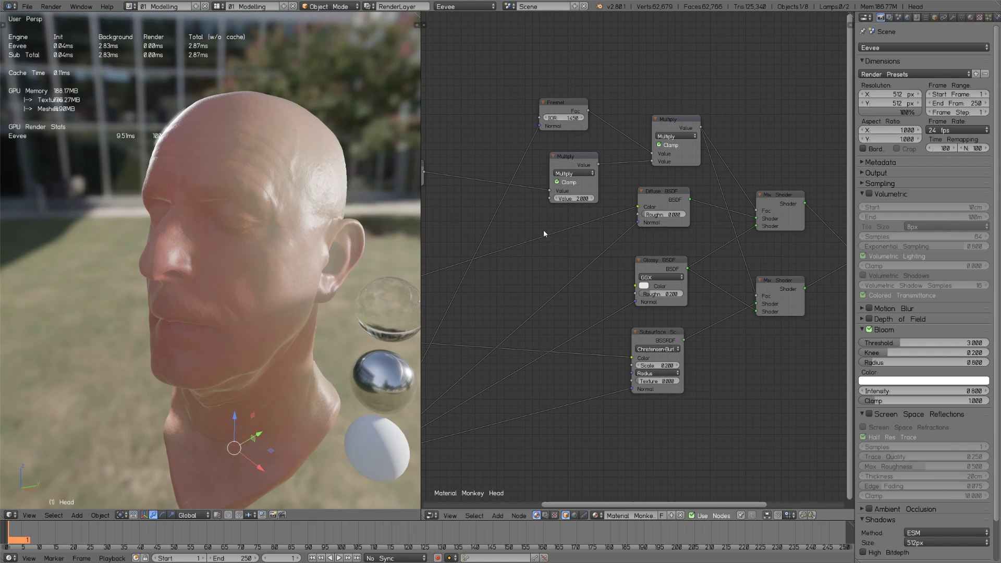
- Set the Specular value to 0, then raise it to 0.100 and view the head frontally
scroll(537, 224, "left", 5, "ctrl")
scroll(536, 224, "up", 2, "shift")
left_click(582, 224)
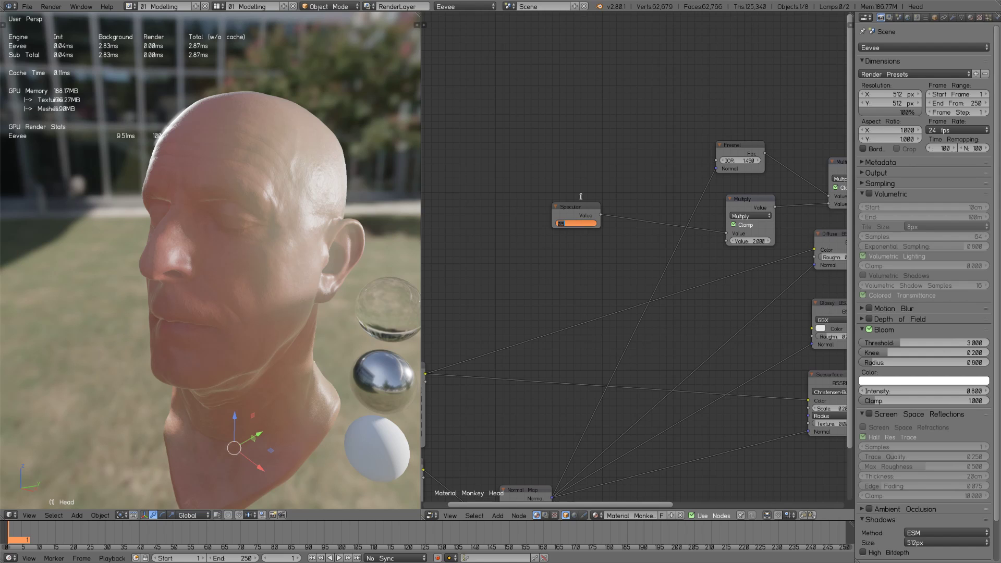
type("0")
key("Return")
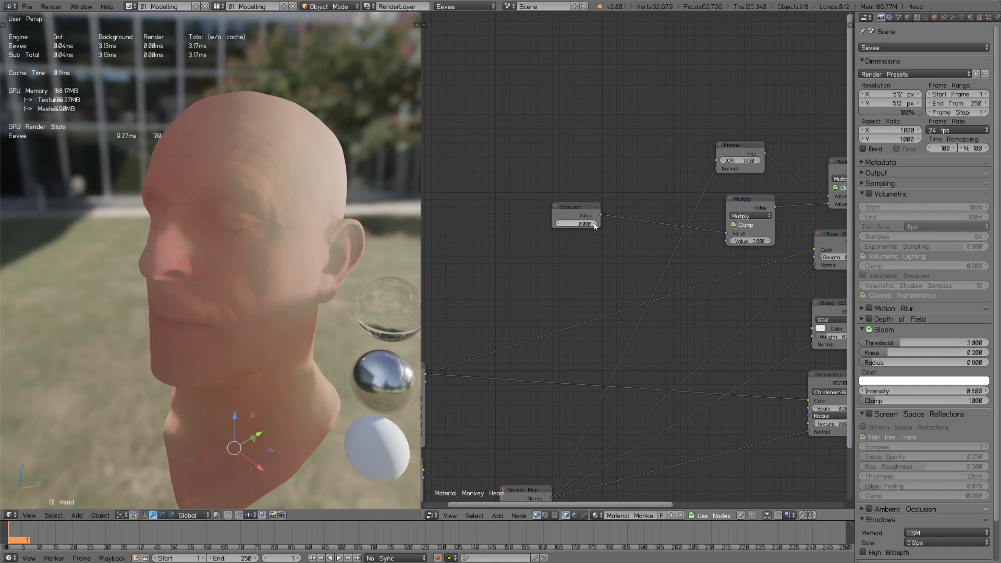
left_click_drag(594, 225, 599, 245)
middle_click_drag(314, 263, 365, 256)
middle_click_drag(771, 336, 620, 334)
- Set the subsurface Scale to 0.060 and check the head from the side
left_click(688, 366)
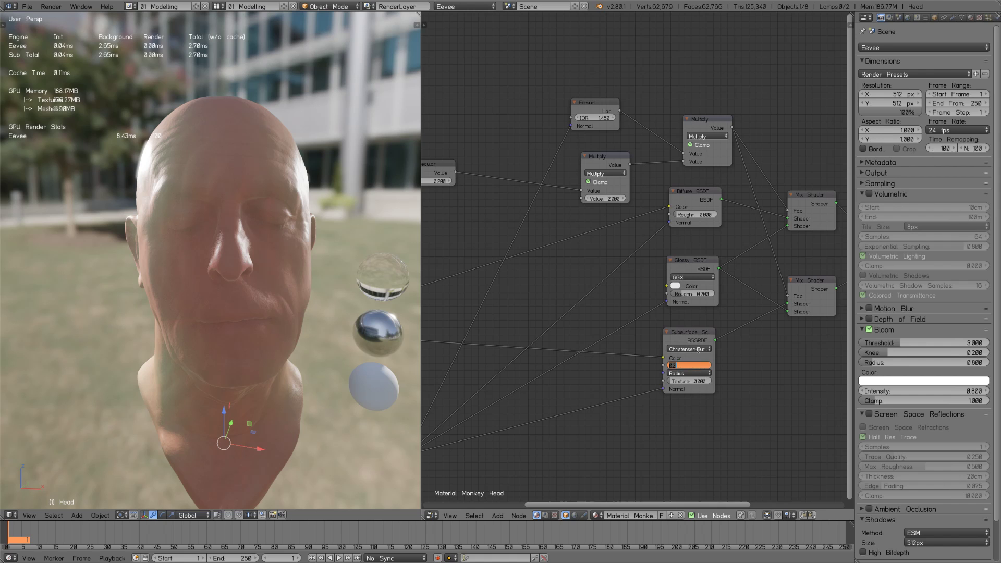
type("0.06")
key("Return")
middle_click_drag(271, 292, 348, 292)
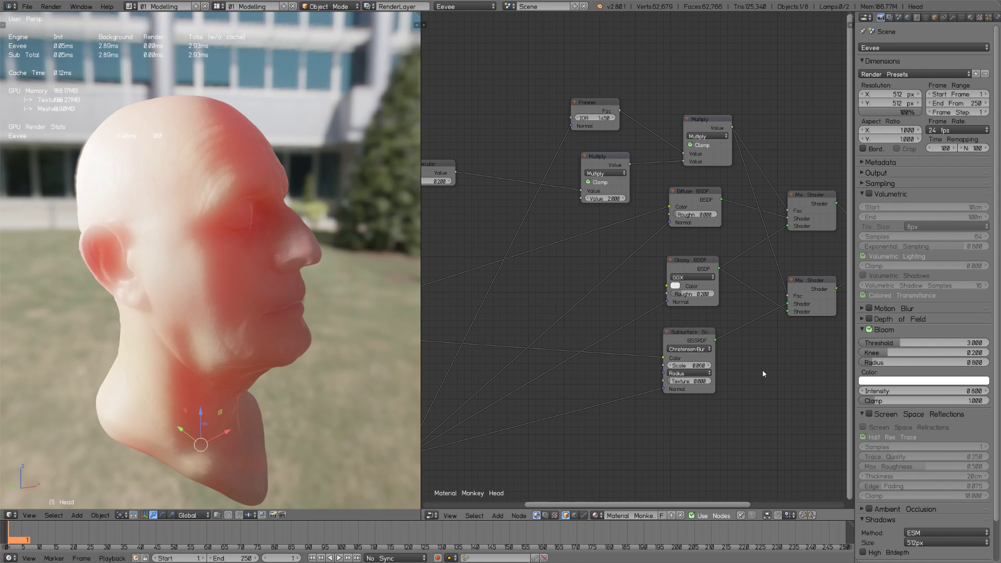
middle_click_drag(762, 376, 640, 368)
scroll(631, 378, "left", 5, "ctrl")
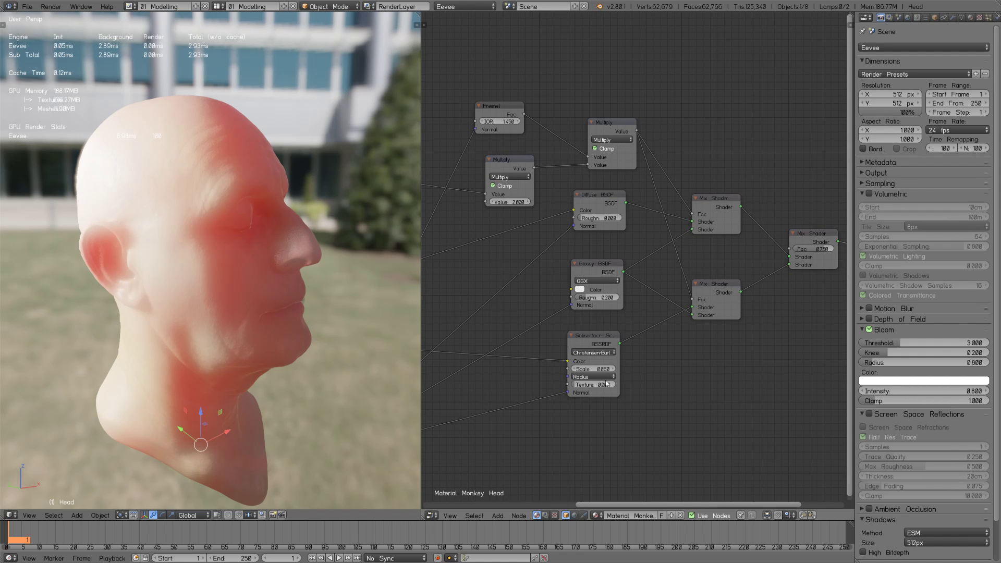
- Lower the subsurface Scale to 0.005, then settle on 0.007 and bring Specular into view
left_click(593, 369)
type("0.005")
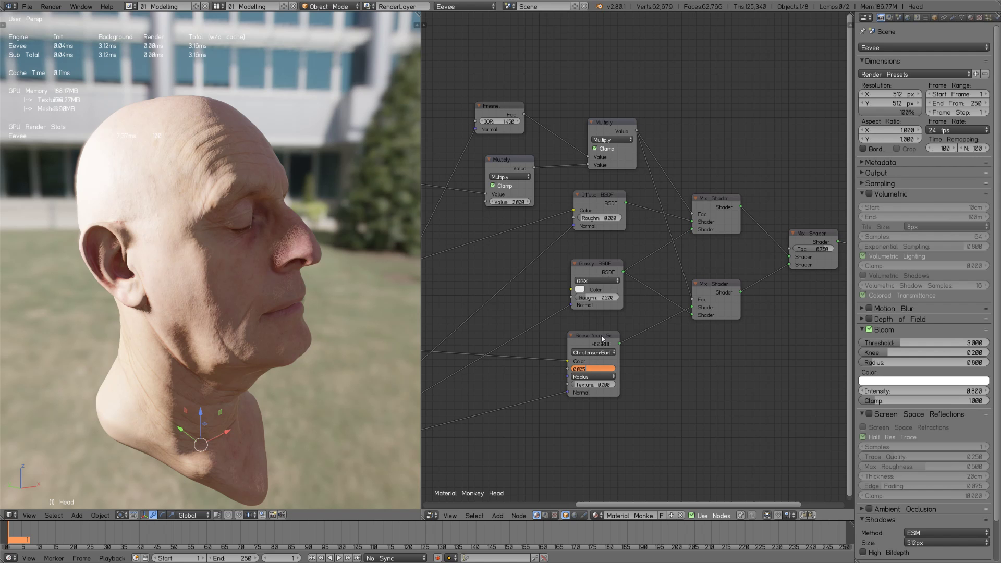
key("Return")
middle_click_drag(268, 330, 229, 337)
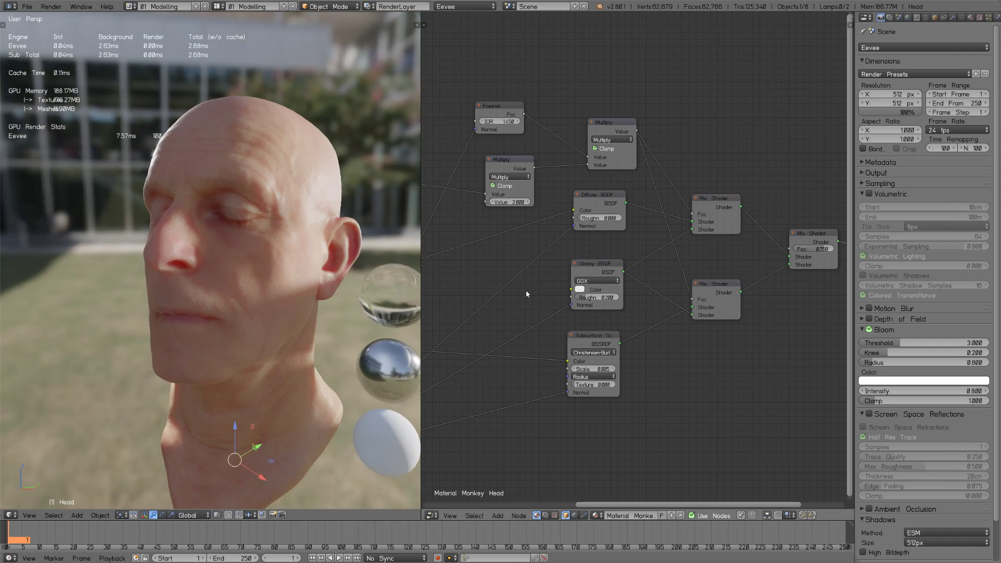
left_click(599, 368)
key("Return")
middle_click_drag(292, 274, 271, 274)
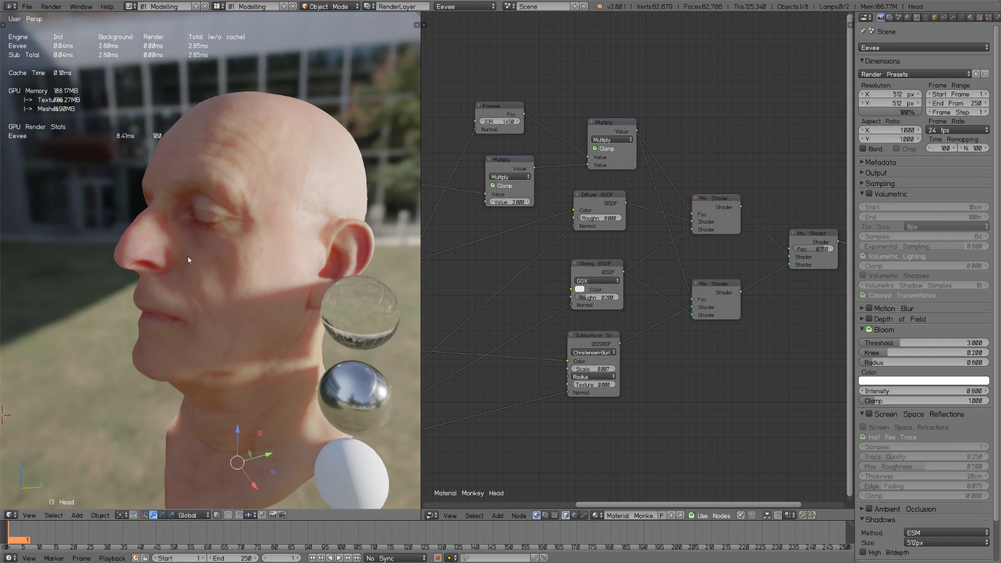
middle_click_drag(188, 256, 295, 277)
middle_click_drag(488, 286, 668, 311)
- Try Specular values 0.02 and 0.5, then settle on 0.300
double_click(524, 211)
type("0.02")
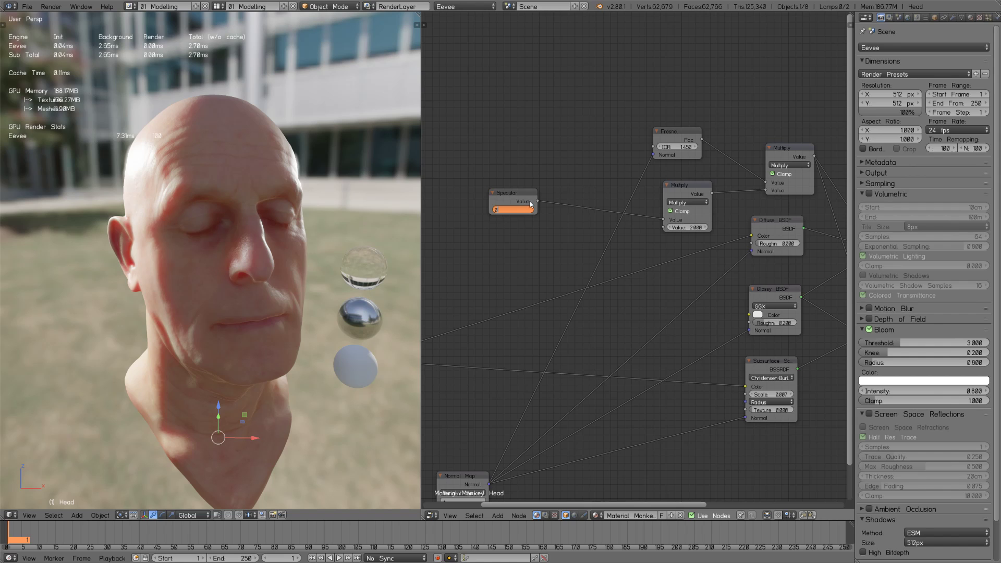
key("Return")
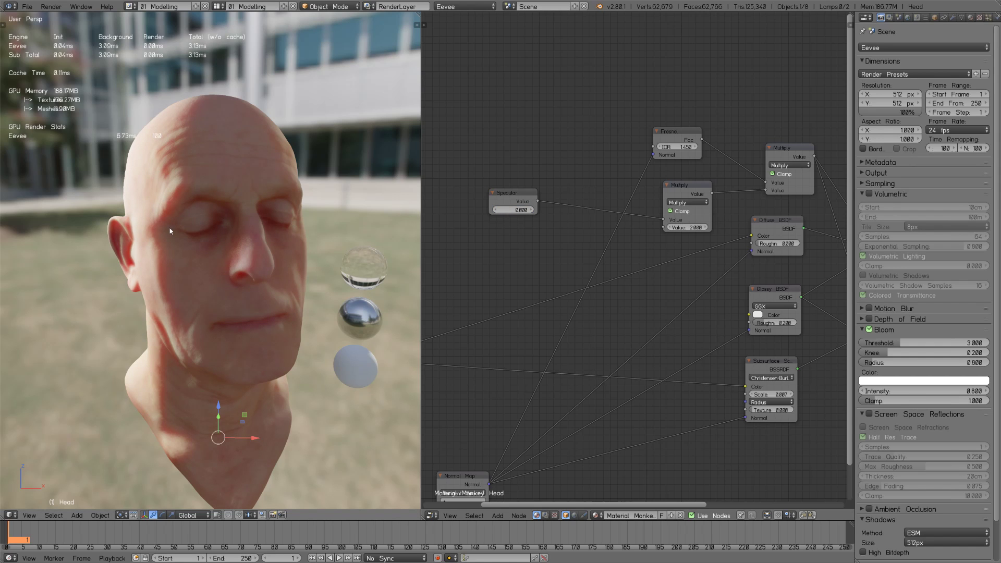
left_click(520, 210)
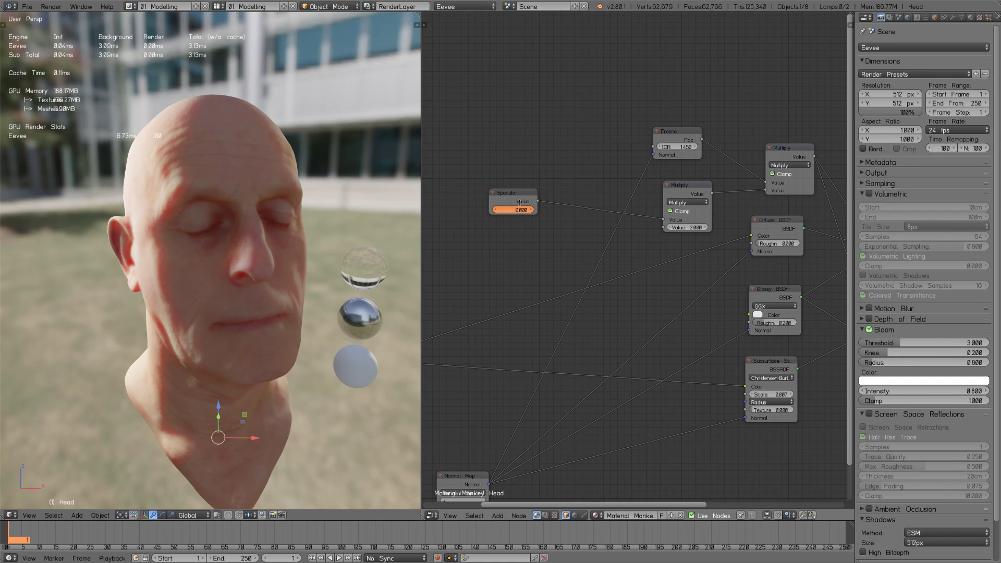
type("0.5")
key("Return")
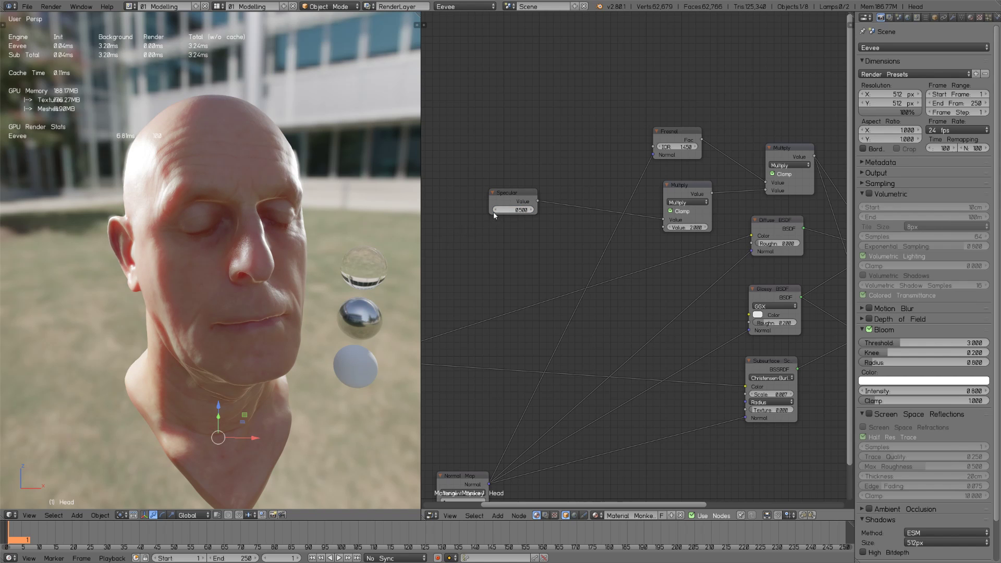
left_click(497, 210)
type("0.3")
key("Return")
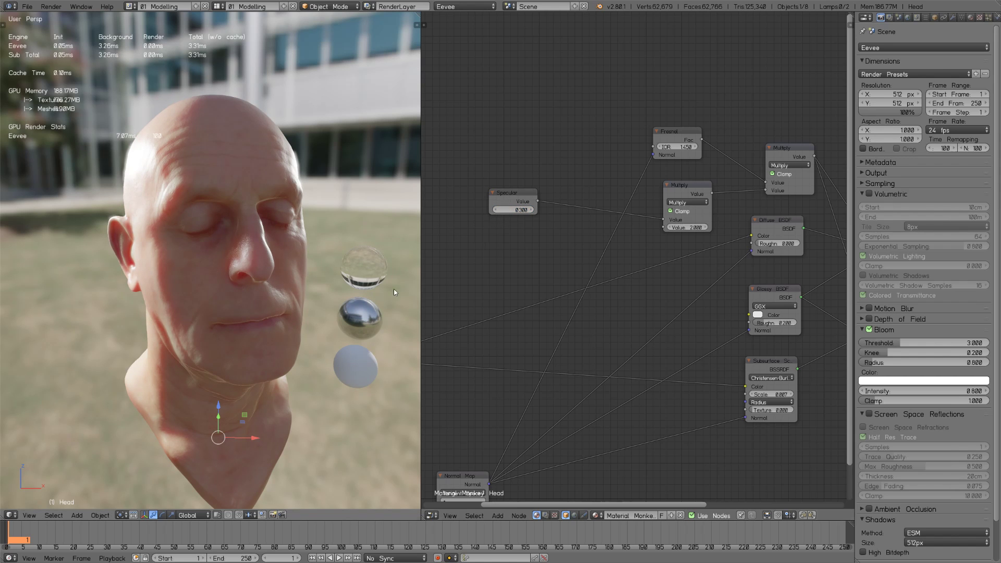
- Inspect the head's shine in a maximized 3D view from a front three-quarter angle
middle_click_drag(250, 271, 544, 296)
key("shift+space")
middle_click_drag(562, 337, 481, 265)
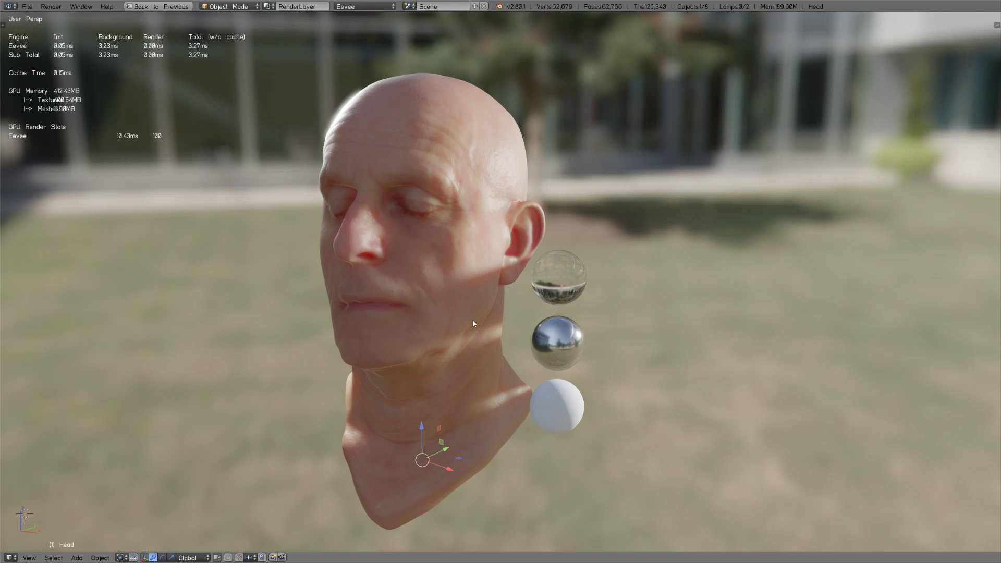
- Restore the split layout, raise the first Image Texture node, and select the Subsurface Scattering node
key("ctrl+space")
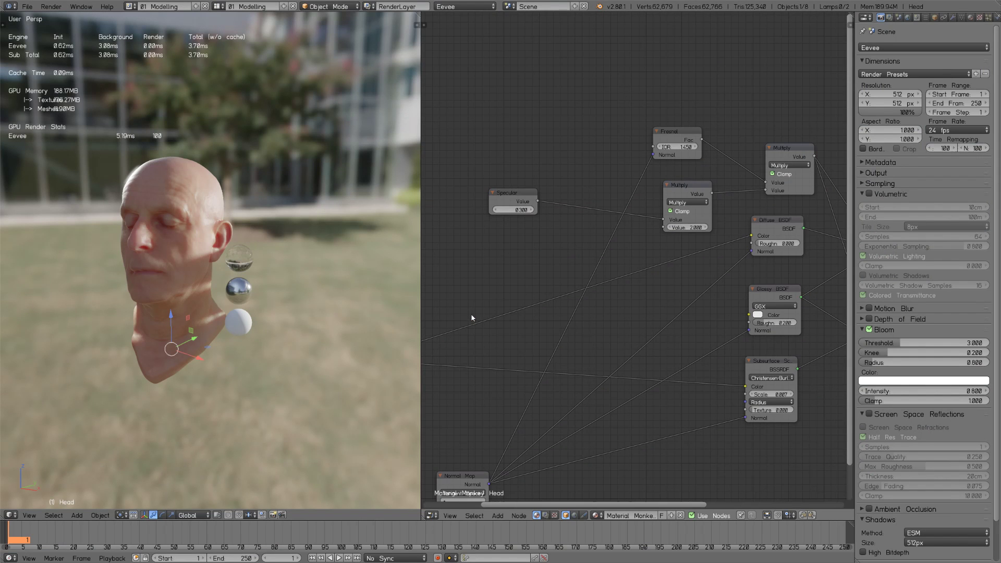
middle_click_drag(509, 328, 649, 313)
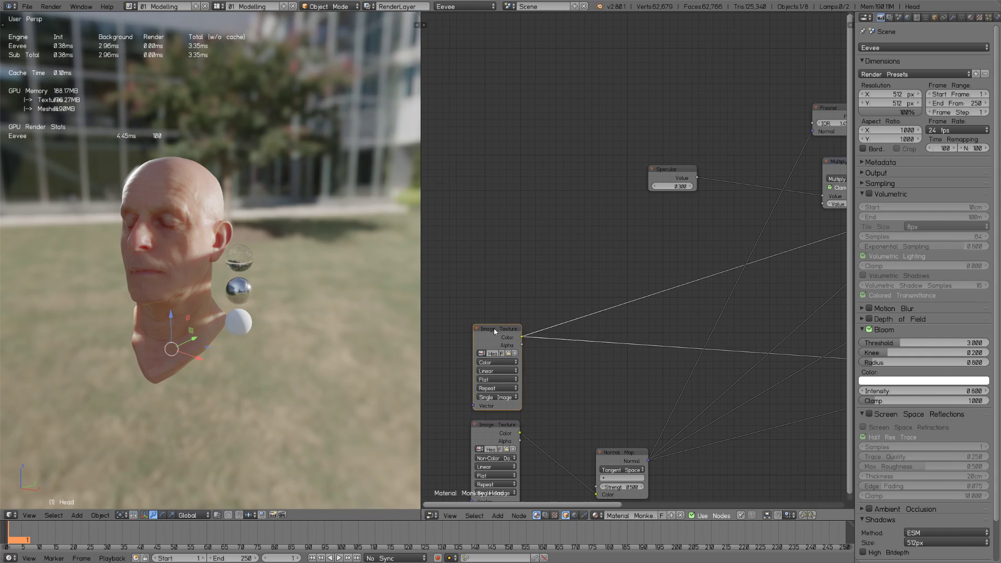
left_click_drag(496, 330, 494, 261)
middle_click_drag(571, 258, 523, 320)
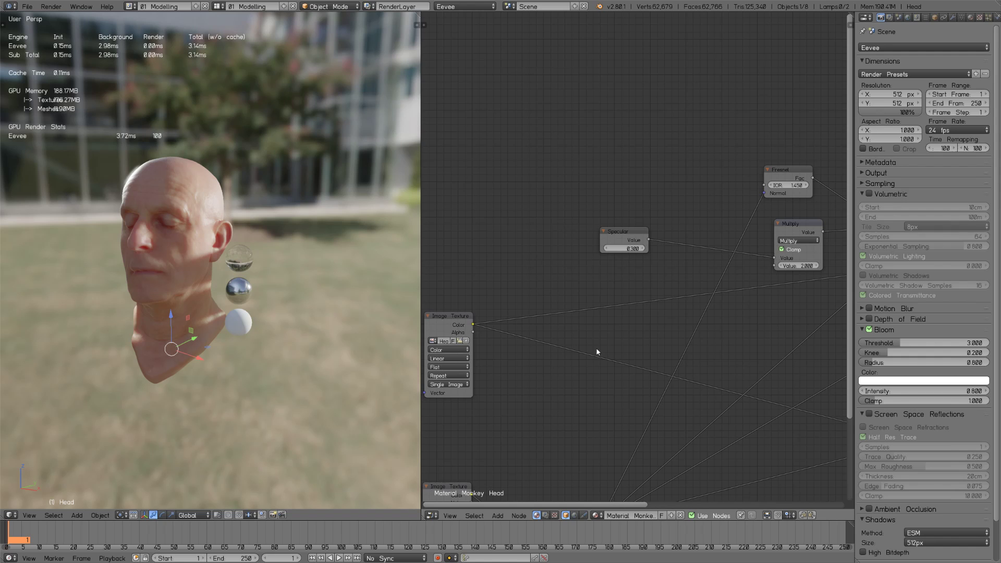
middle_click_drag(744, 327, 615, 286)
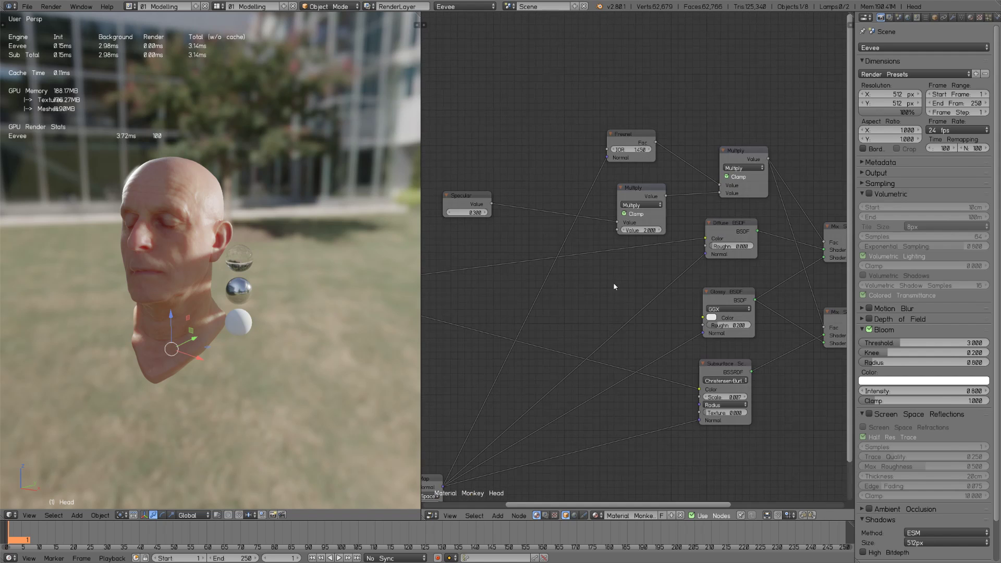
left_click(730, 370)
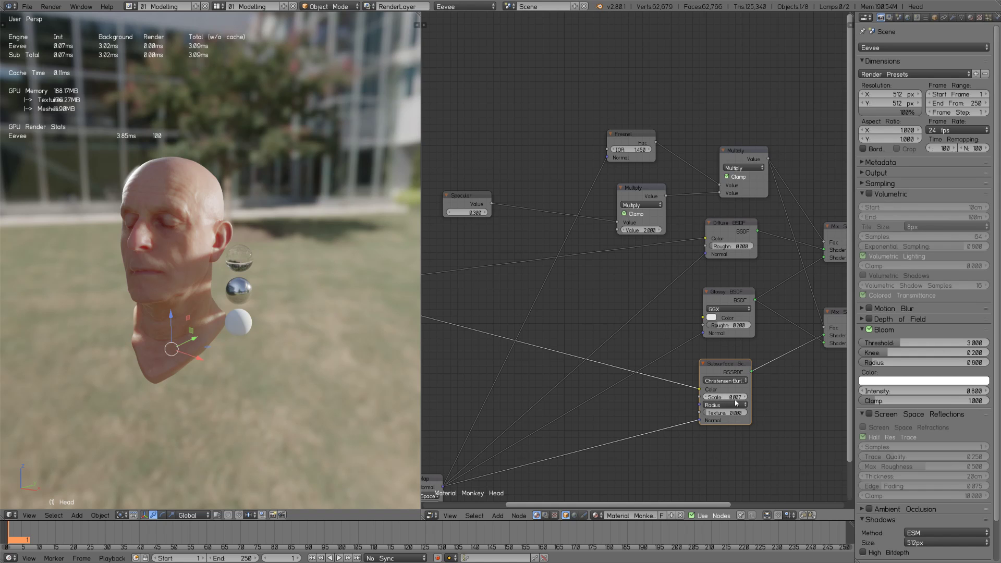
scroll(260, 268, "up", 6)
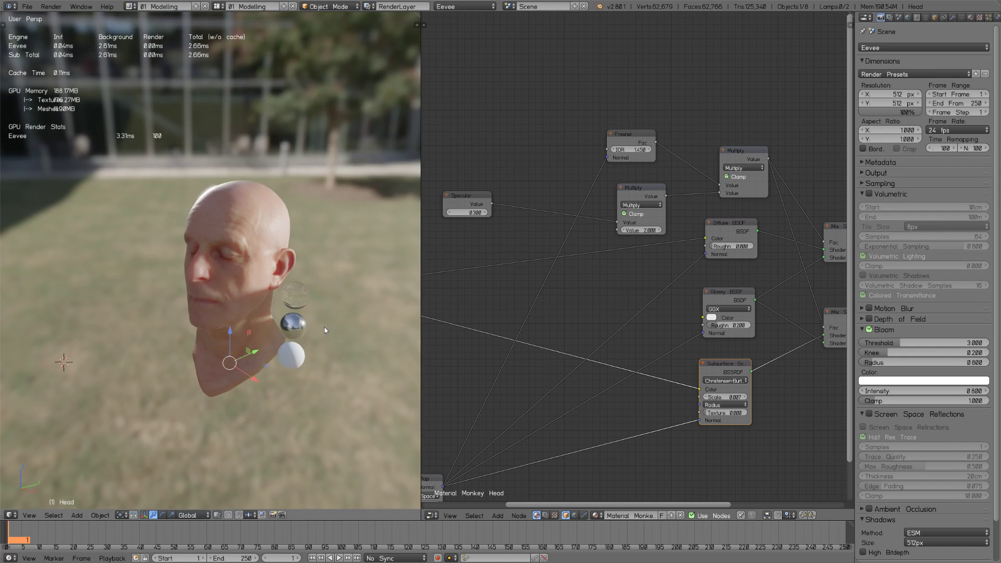
- Turn off Only Render to reveal the lamps, then select the Area lamp
key("ctrl+Up")
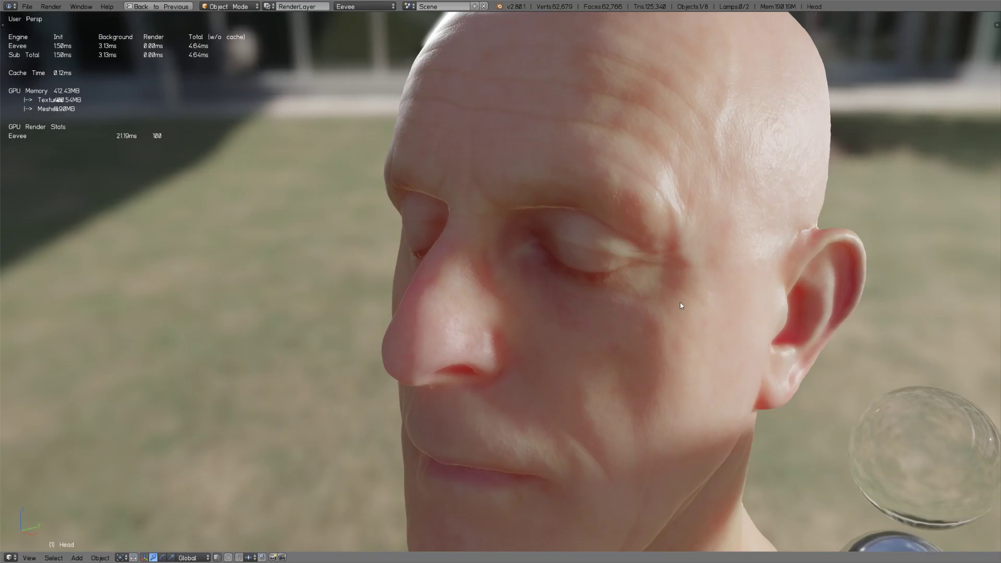
middle_click_drag(657, 334, 734, 255)
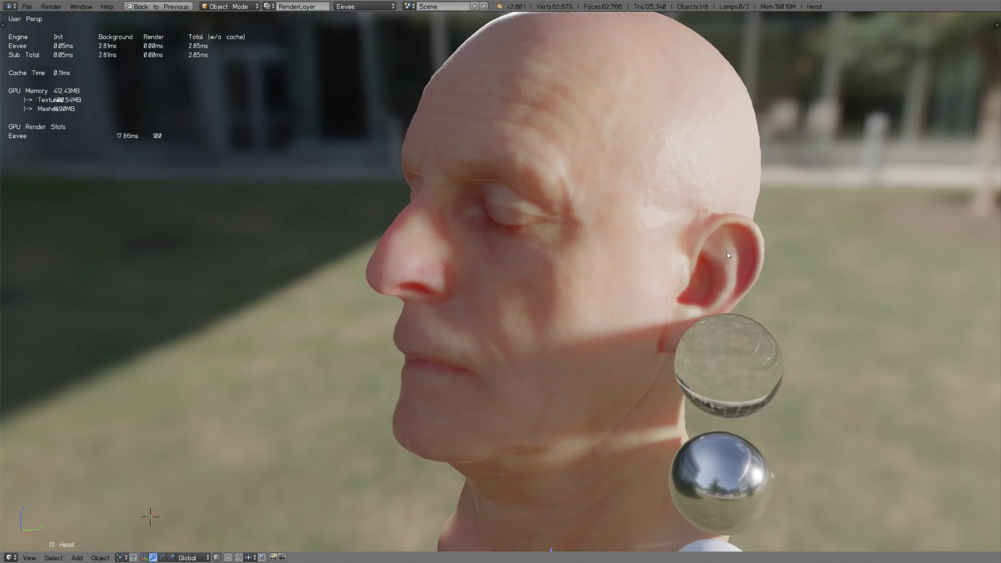
scroll(677, 313, "down", 3)
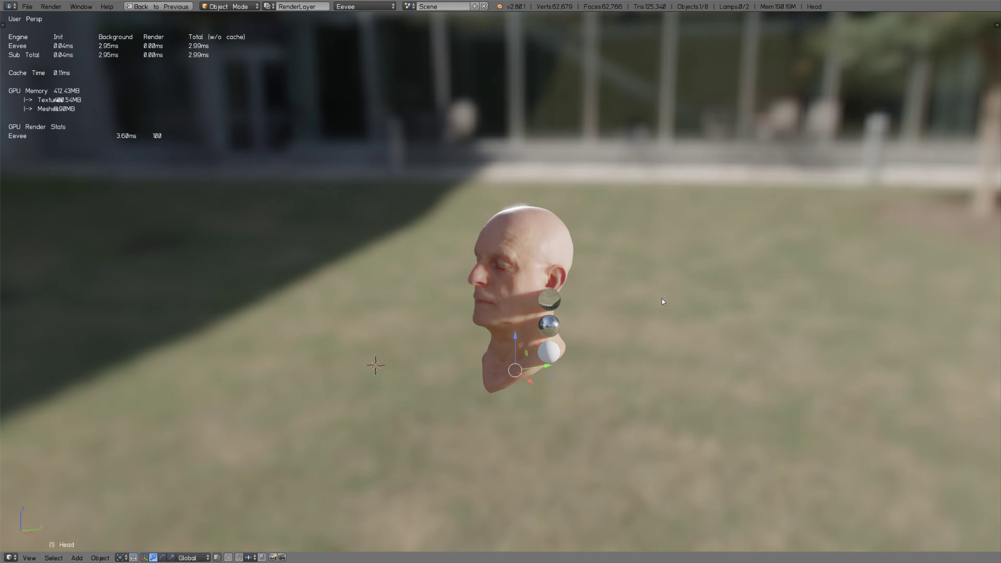
key("n")
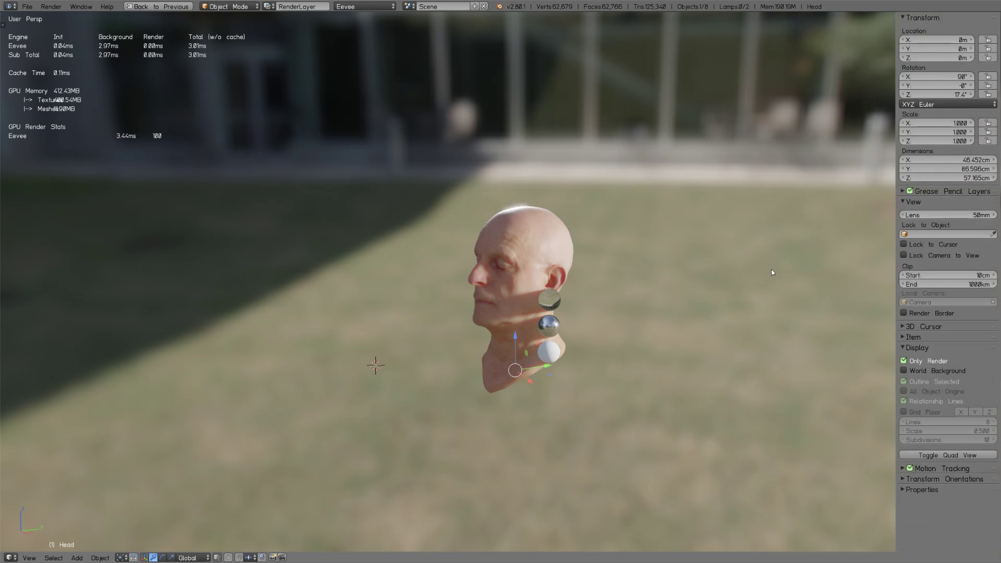
left_click(927, 365)
key("n")
key("a")
middle_click_drag(723, 292, 680, 232, "shift")
right_click(861, 165)
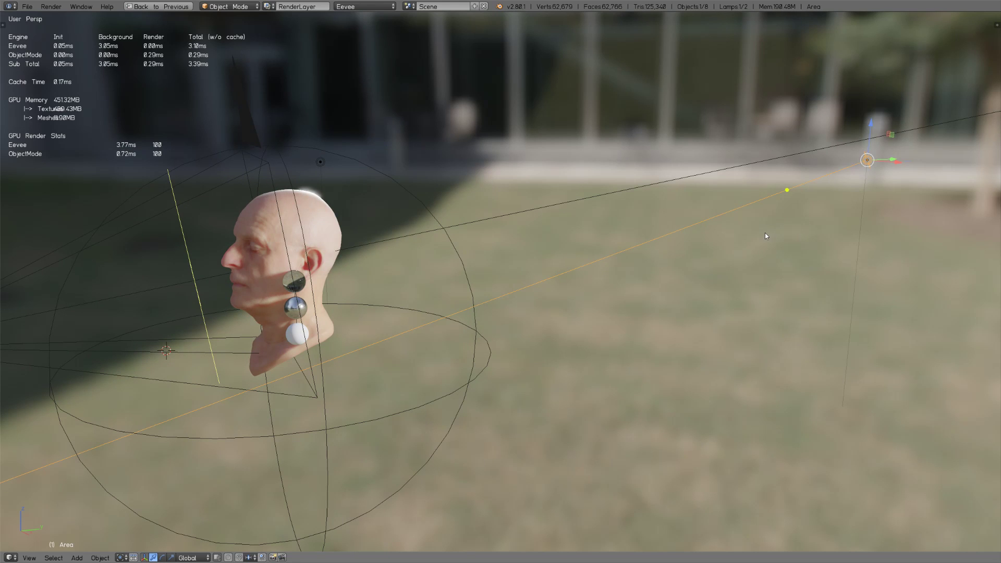
- Enable Contact Shadow in the Area lamp's settings
key("ctrl+Up")
left_click(952, 17)
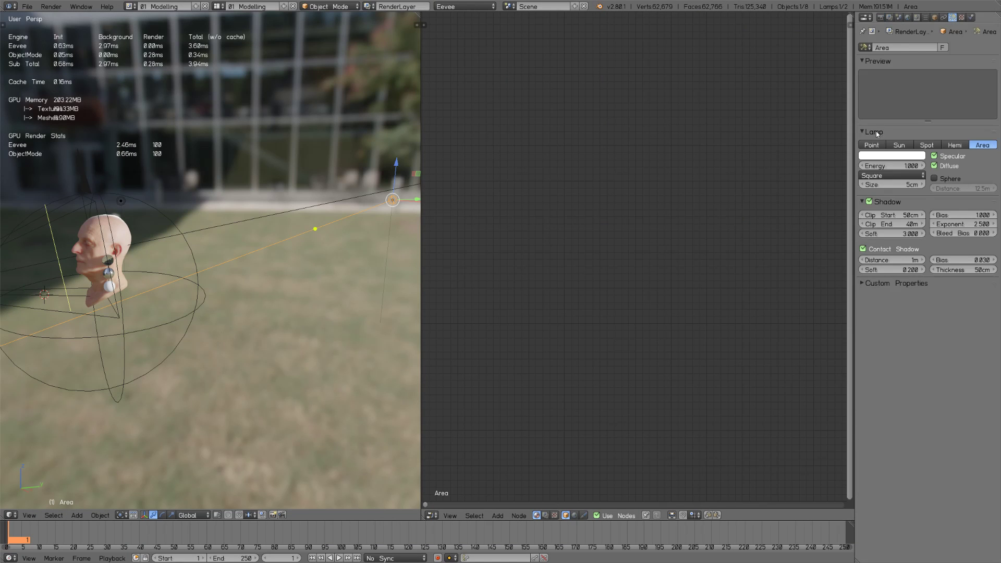
left_click(875, 249)
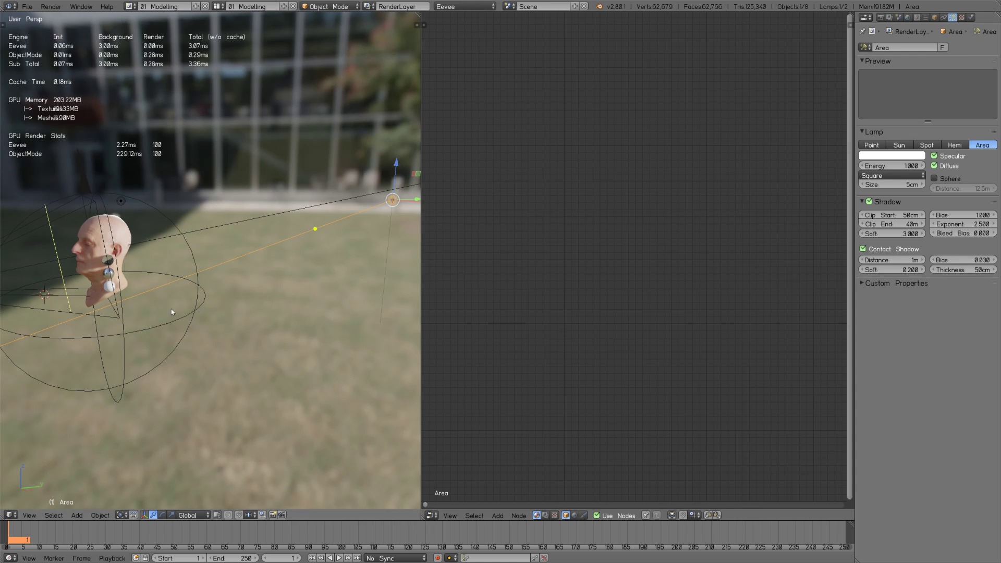
- Maximize the 3D view with Only Render on, deselect everything and orbit to the head
key("ctrl+space")
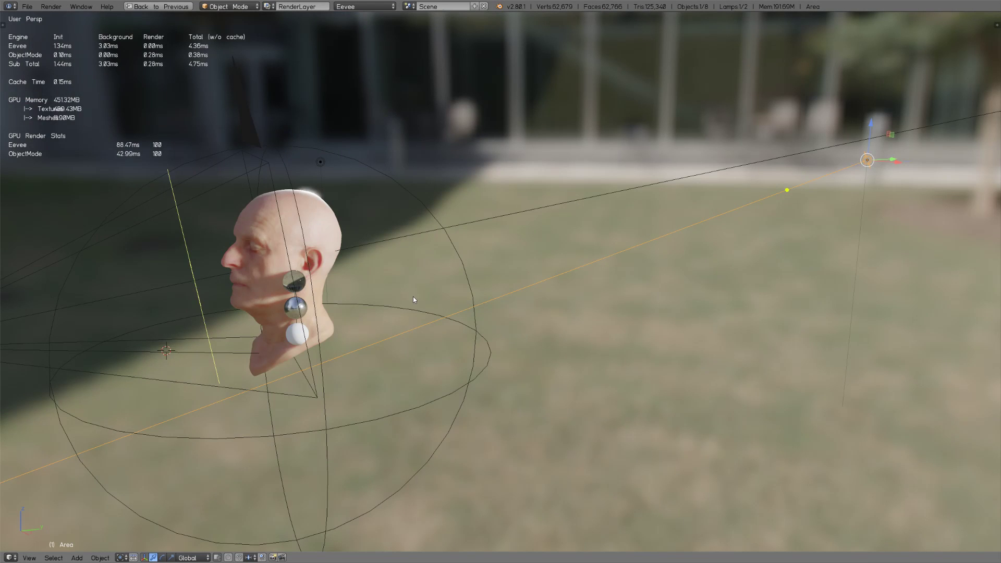
scroll(413, 296, "up", 5)
scroll(402, 302, "down", 2)
key("n")
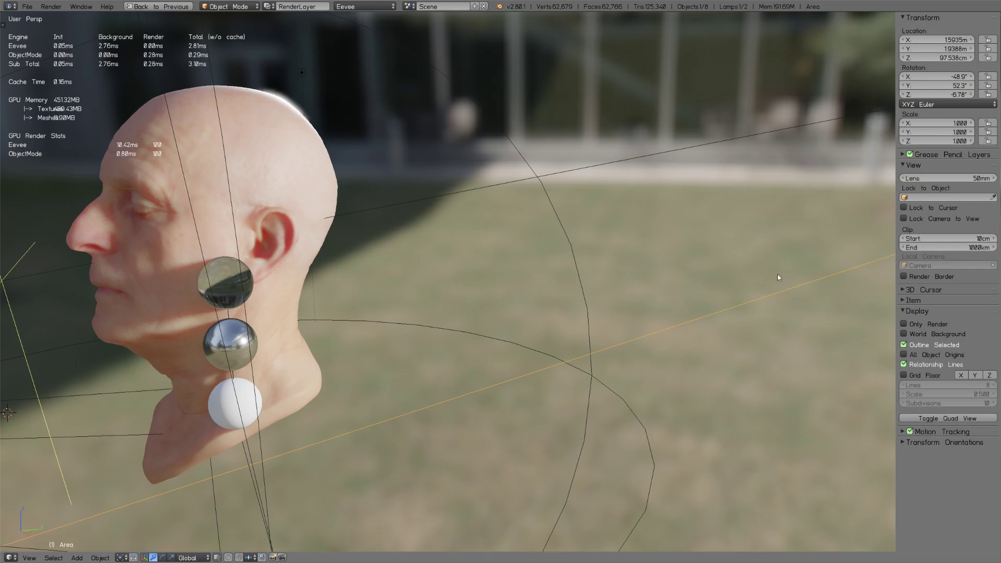
left_click(923, 324)
key("n")
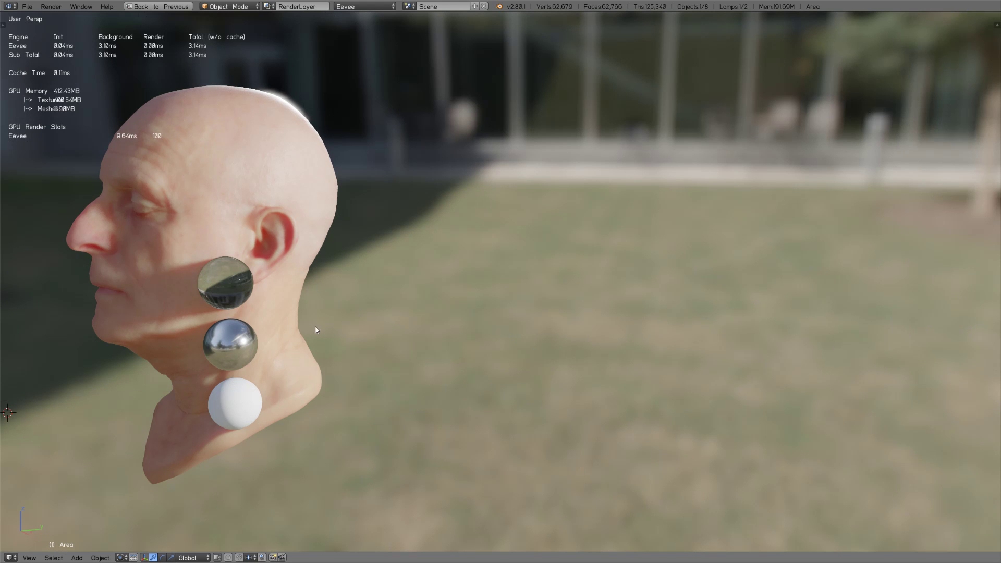
key("a")
middle_click_drag(364, 312, 421, 283)
middle_click_drag(321, 273, 360, 260)
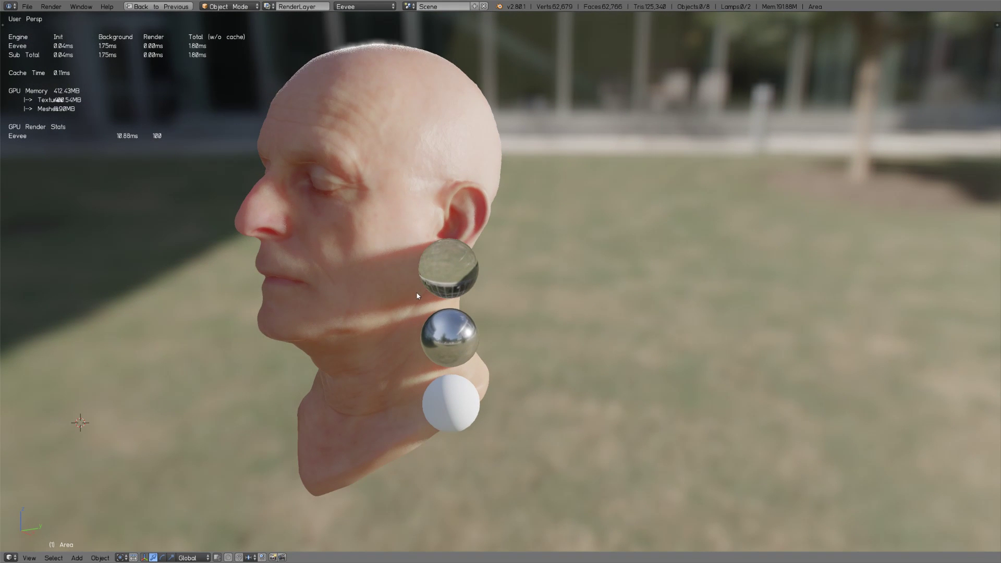
middle_click_drag(431, 280, 526, 323)
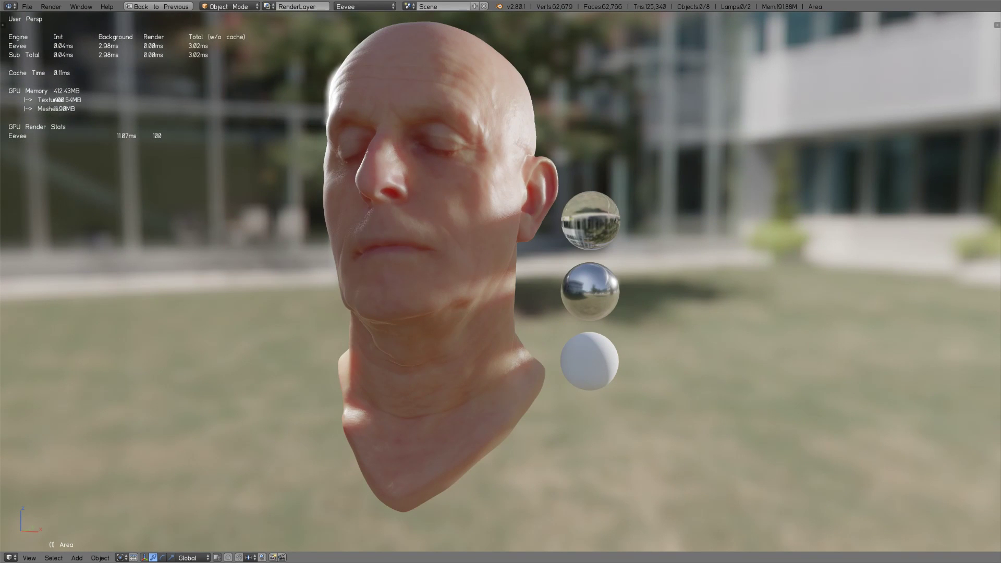